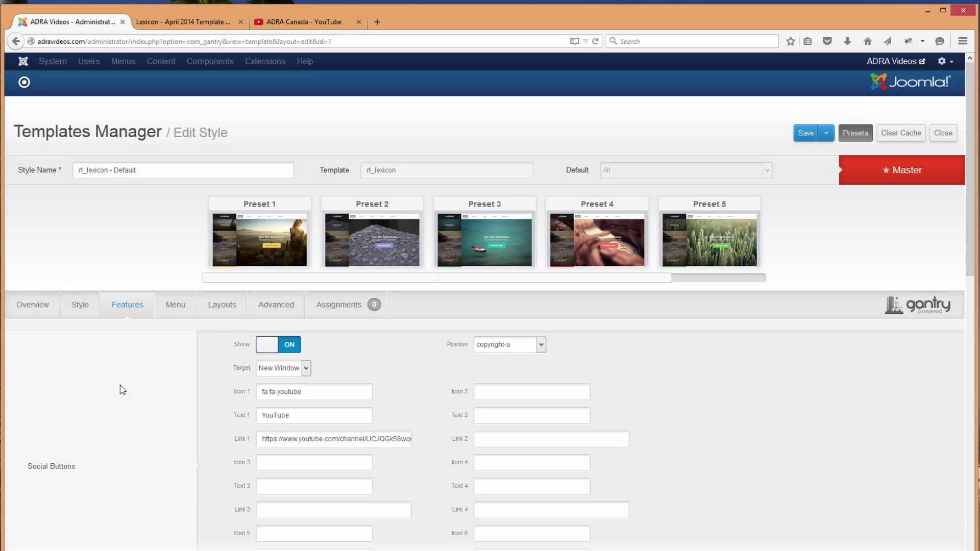
- Scroll through the Social Buttons settings to check the YouTube icon, text, link and new-window target
{"action": "scroll", "coordinate": [120, 389], "scroll_direction": "down", "scroll_amount": 2}
{"action": "scroll", "coordinate": [120, 389], "scroll_direction": "up", "scroll_amount": 2}
{"action": "scroll", "coordinate": [120, 390], "scroll_direction": "down", "scroll_amount": 1}
{"action": "scroll", "coordinate": [123, 390], "scroll_direction": "down", "scroll_amount": 5}
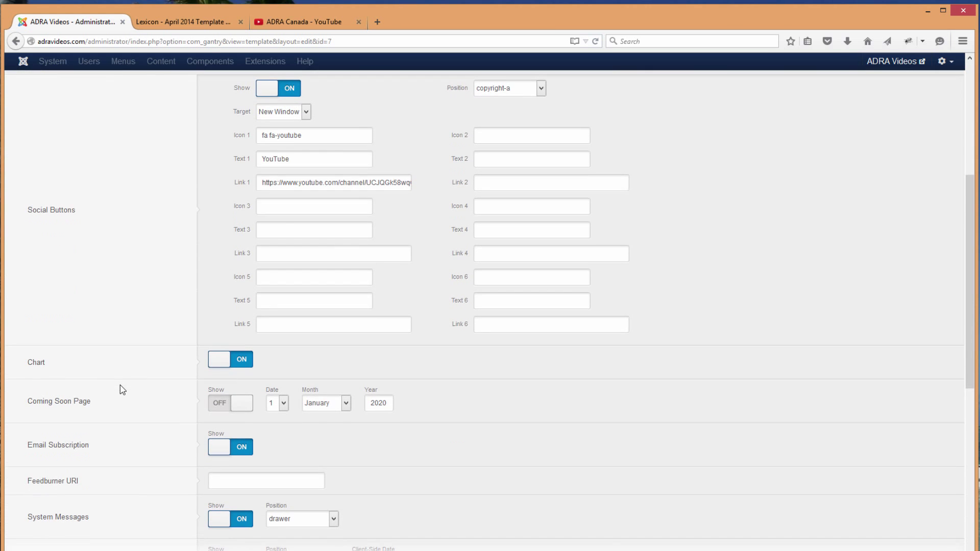
{"action": "scroll", "coordinate": [122, 390], "scroll_direction": "up", "scroll_amount": 5}
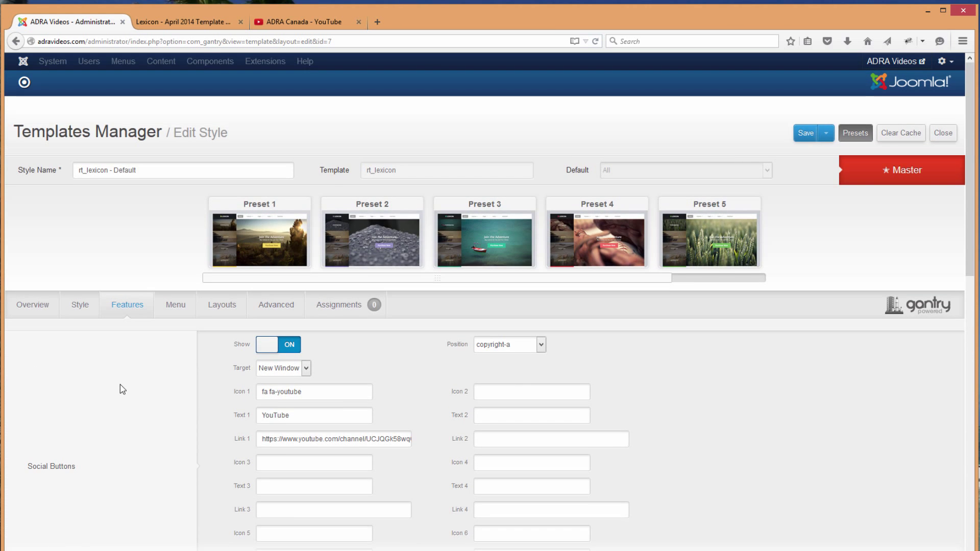
{"action": "scroll", "coordinate": [737, 423], "scroll_direction": "down", "scroll_amount": 5}
{"action": "scroll", "coordinate": [728, 421], "scroll_direction": "up", "scroll_amount": 4}
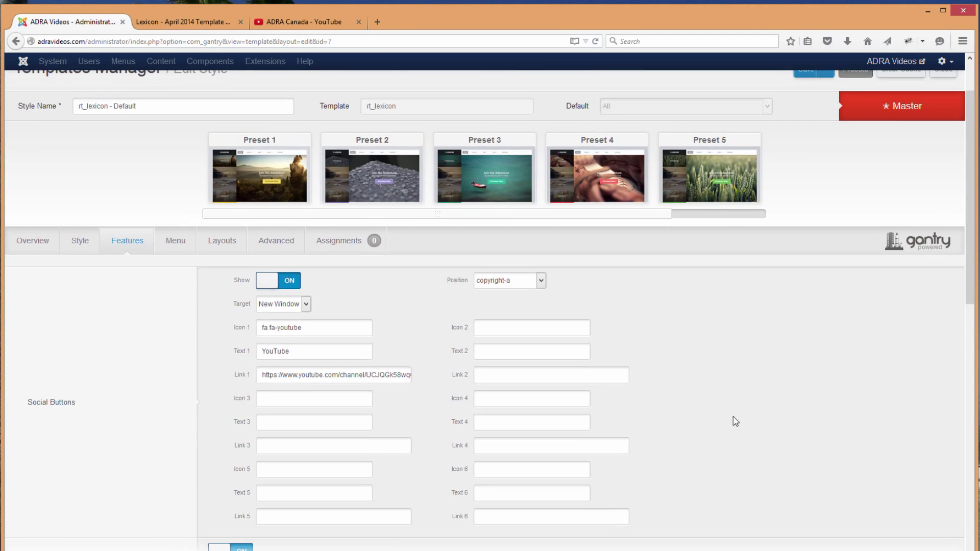
{"action": "scroll", "coordinate": [728, 421], "scroll_direction": "up", "scroll_amount": 1}
{"action": "scroll", "coordinate": [818, 494], "scroll_direction": "down", "scroll_amount": 12}
{"action": "scroll", "coordinate": [880, 493], "scroll_direction": "up", "scroll_amount": 5}
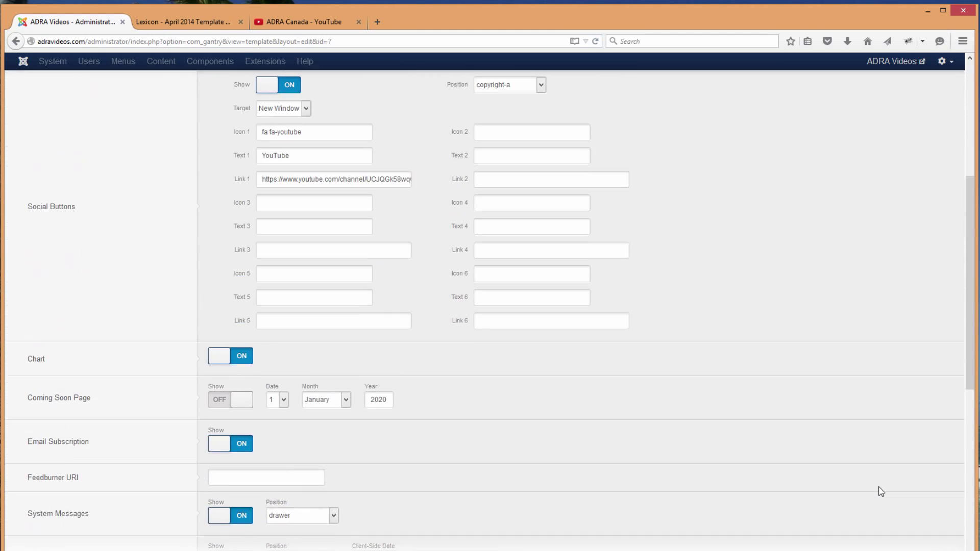
{"action": "scroll", "coordinate": [879, 493], "scroll_direction": "up", "scroll_amount": 6}
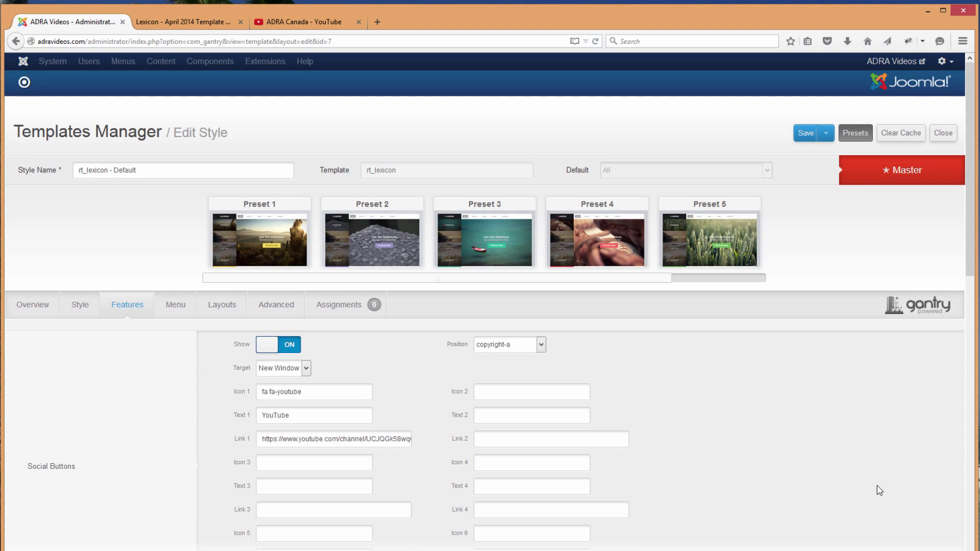
- Show the Style settings and detach the live Lexicon site tab into its own window
{"action": "left_click", "coordinate": [80, 305]}
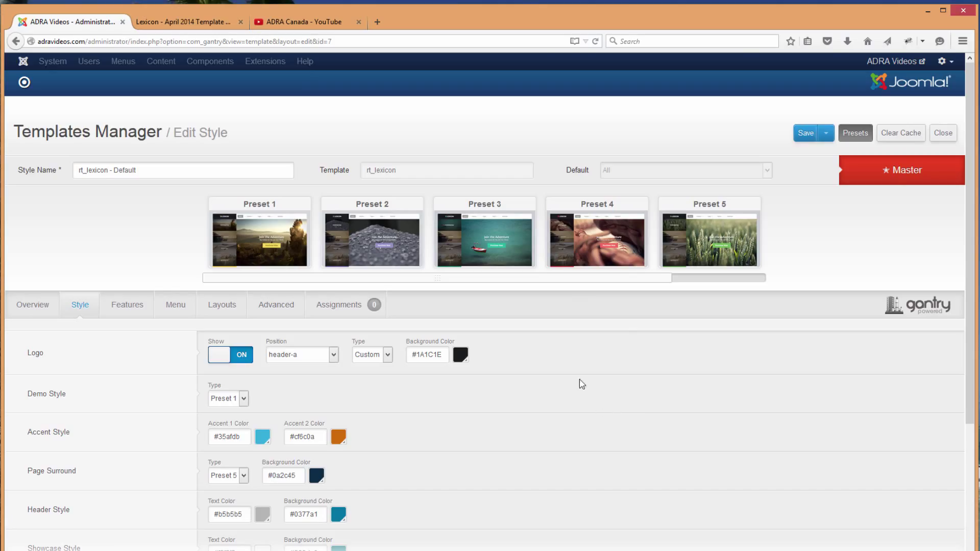
{"action": "left_click_drag", "start_coordinate": [183, 21], "coordinate": [441, 376]}
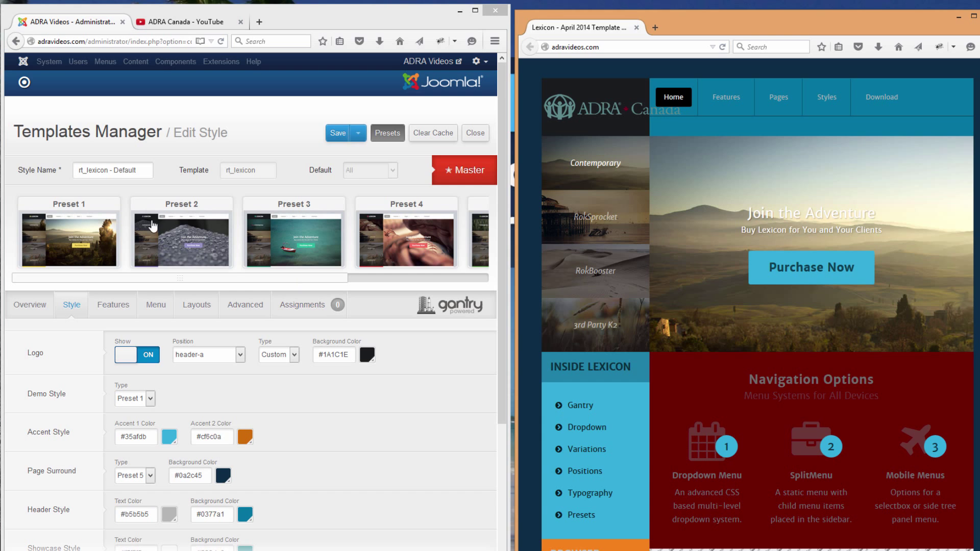
{"action": "left_click", "coordinate": [29, 304]}
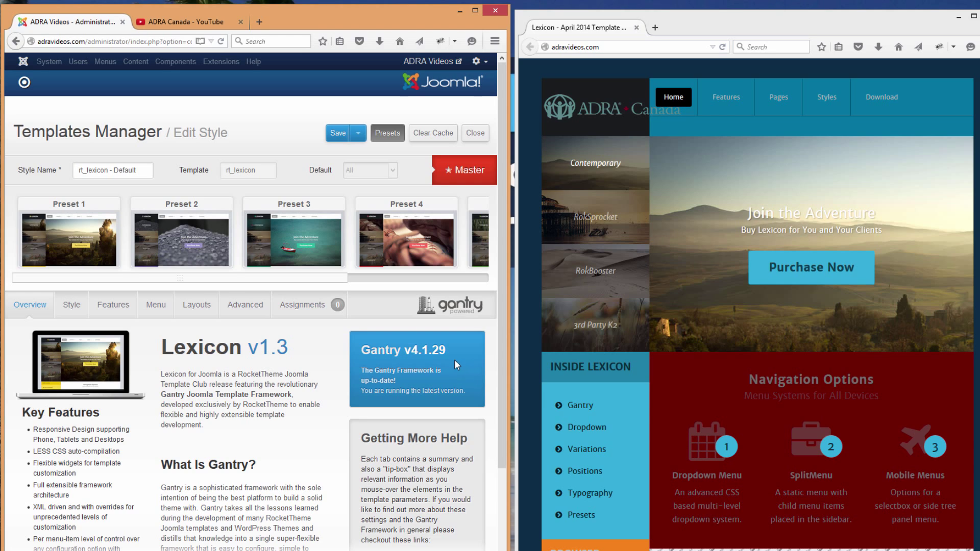
{"action": "left_click", "coordinate": [71, 305]}
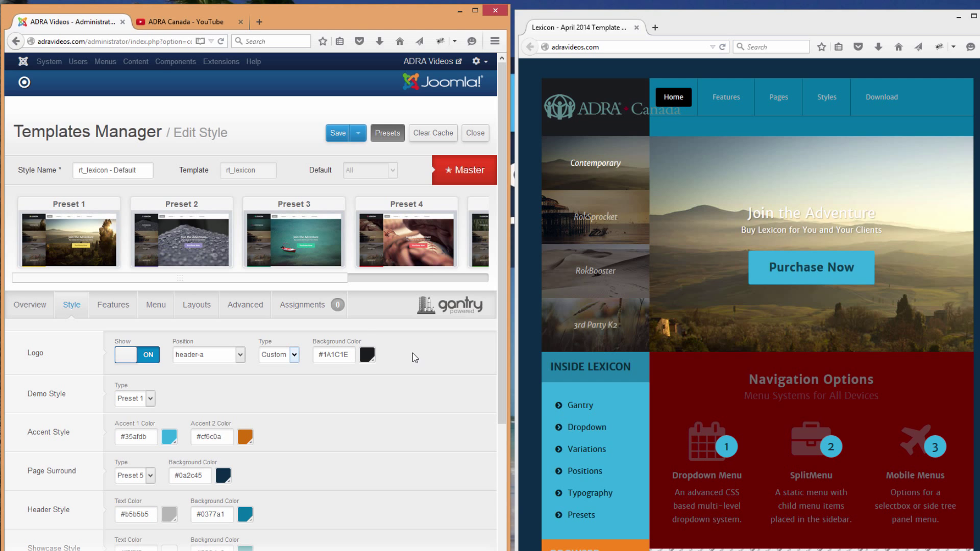
{"action": "left_click", "coordinate": [31, 306]}
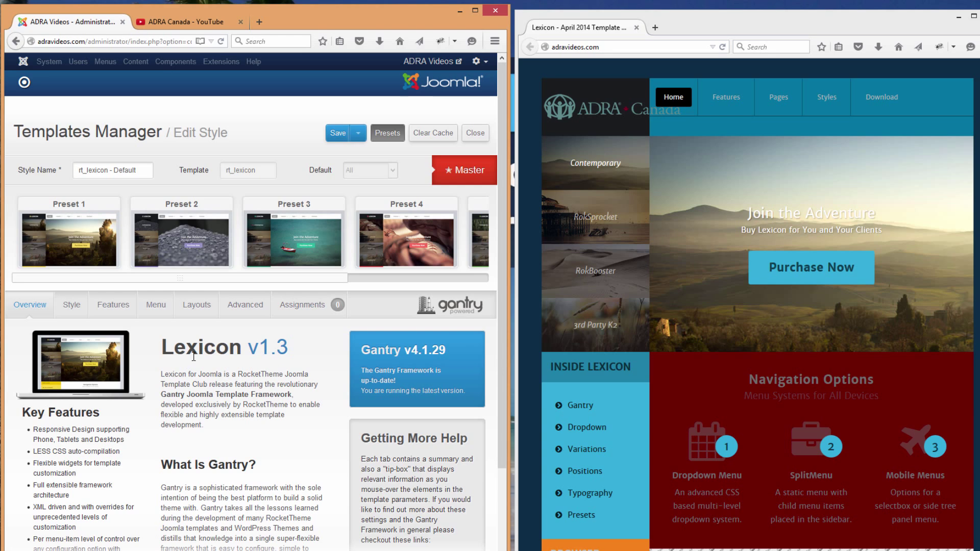
{"action": "left_click", "coordinate": [74, 306]}
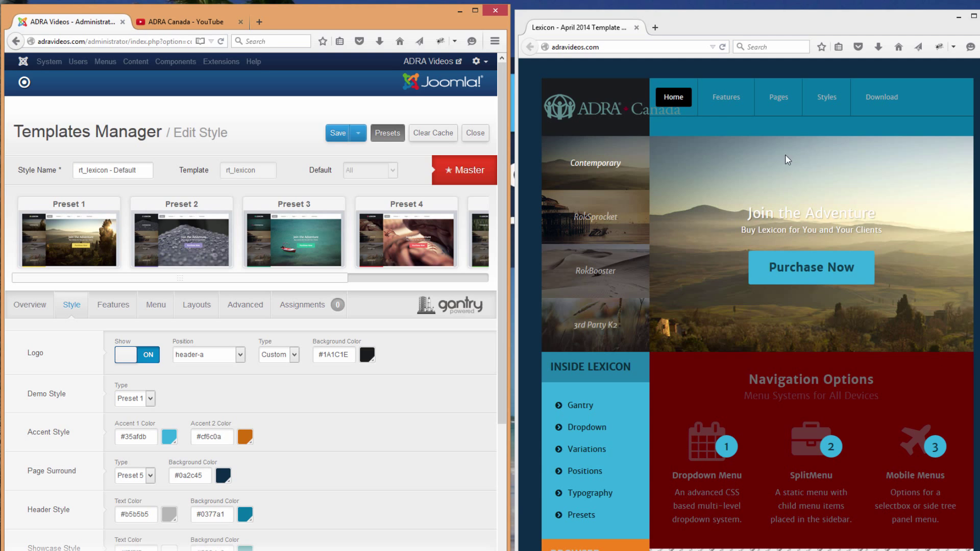
{"action": "mouse_move", "coordinate": [730, 107]}
{"action": "scroll", "coordinate": [405, 413], "scroll_direction": "down", "scroll_amount": 3}
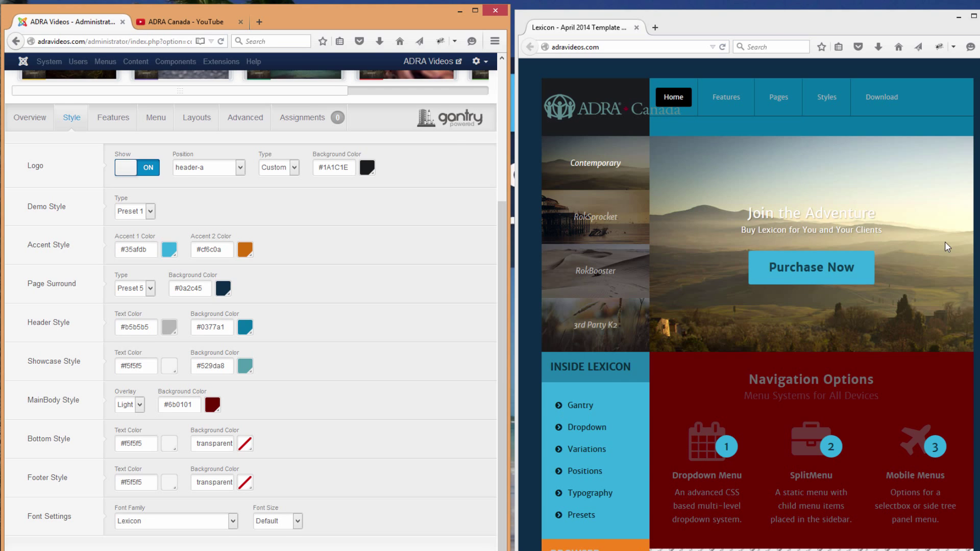
- Refresh the site preview, then resize its window until the Lexicon front page shows its mobile layout
{"action": "scroll", "coordinate": [250, 306], "scroll_direction": "up", "scroll_amount": 1}
{"action": "left_click", "coordinate": [722, 46]}
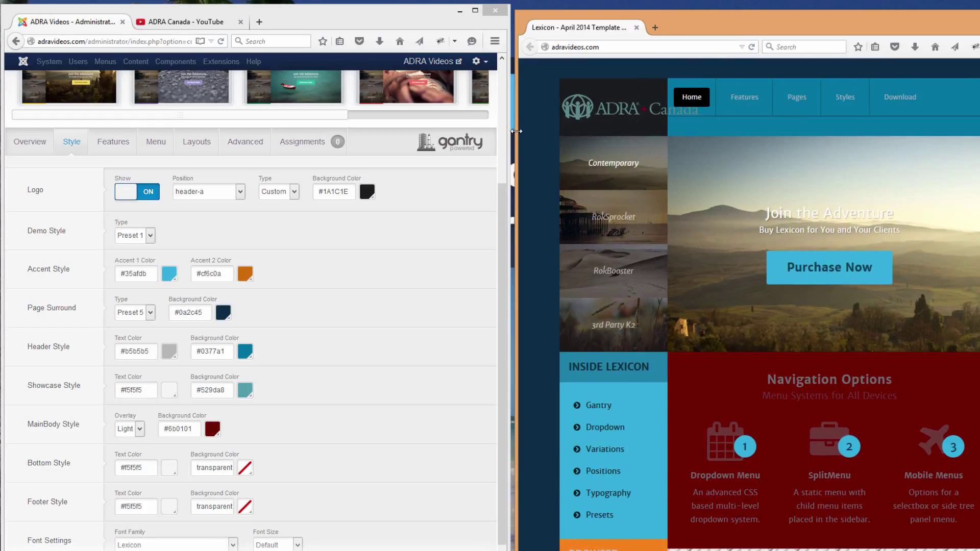
{"action": "left_click_drag", "start_coordinate": [516, 131], "coordinate": [11, 131]}
{"action": "left_click_drag", "start_coordinate": [964, 143], "coordinate": [675, 189]}
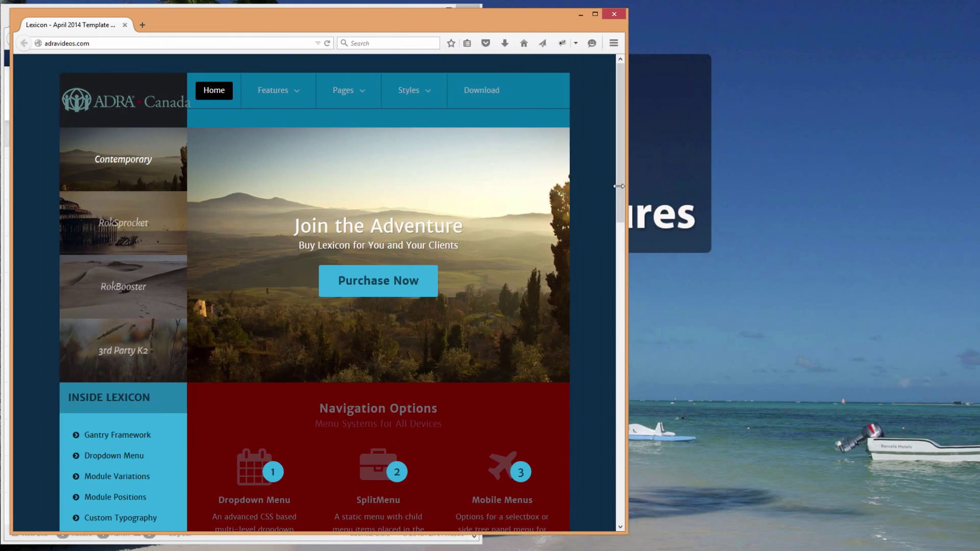
{"action": "left_click_drag", "start_coordinate": [613, 186], "coordinate": [736, 190]}
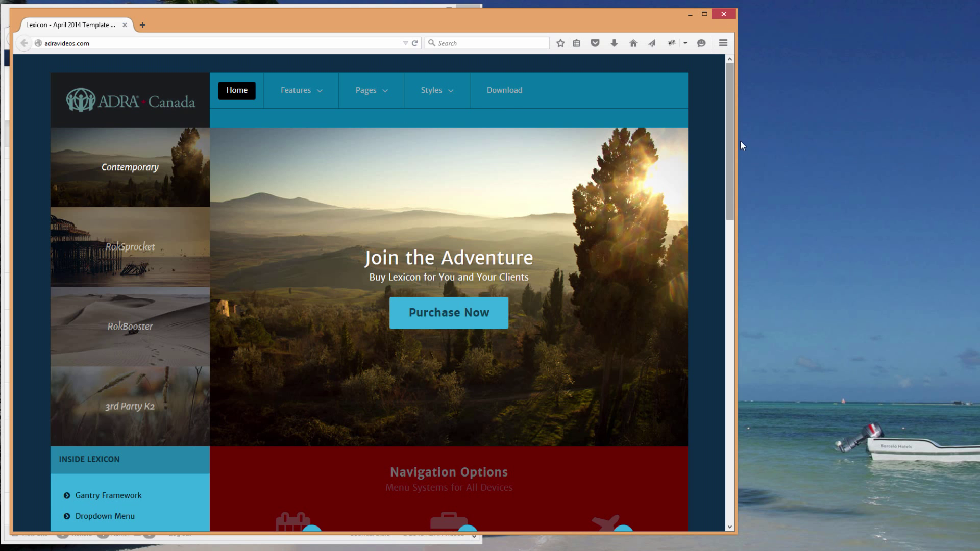
{"action": "left_click_drag", "start_coordinate": [735, 141], "coordinate": [308, 179]}
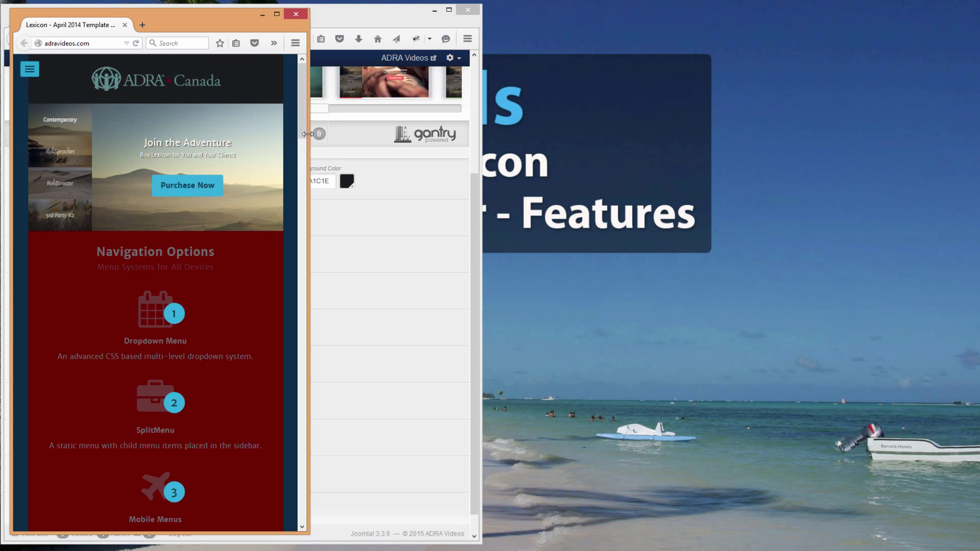
{"action": "left_click_drag", "start_coordinate": [309, 136], "coordinate": [878, 137]}
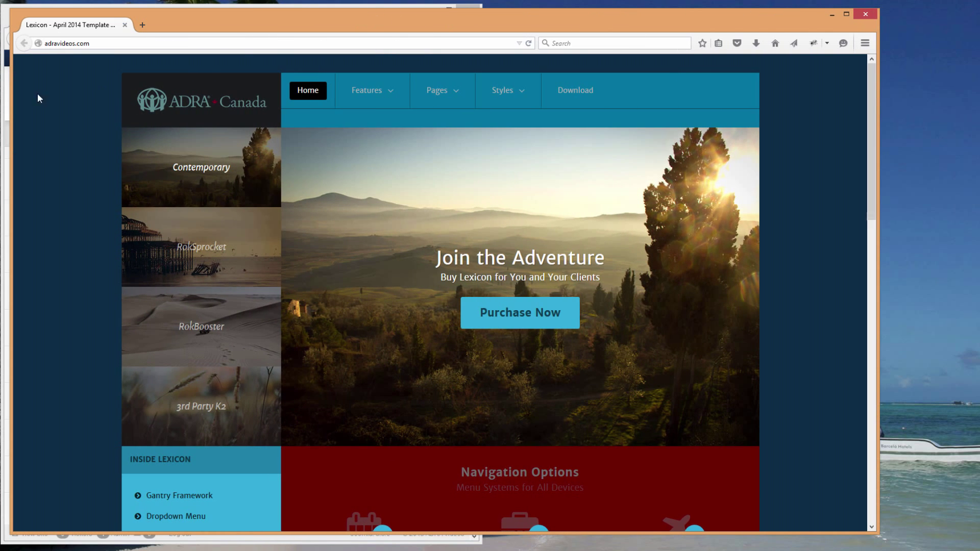
{"action": "left_click_drag", "start_coordinate": [10, 94], "coordinate": [503, 94]}
{"action": "left_click", "coordinate": [232, 135]}
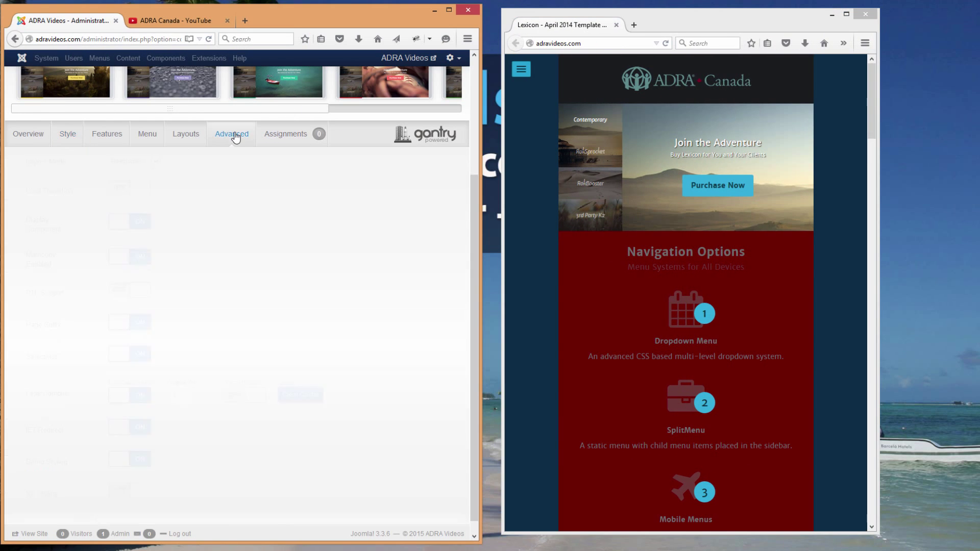
{"action": "scroll", "coordinate": [298, 261], "scroll_direction": "up", "scroll_amount": 2}
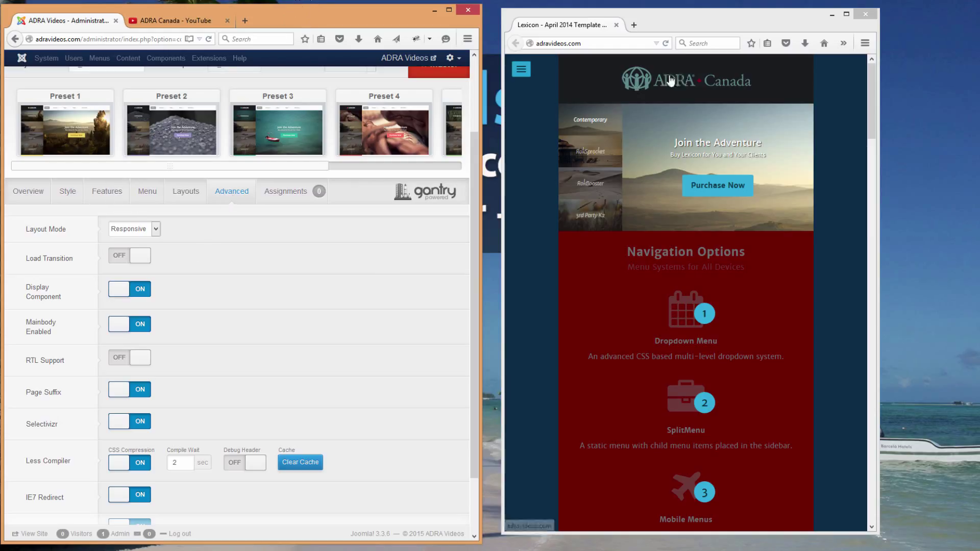
{"action": "left_click", "coordinate": [70, 194]}
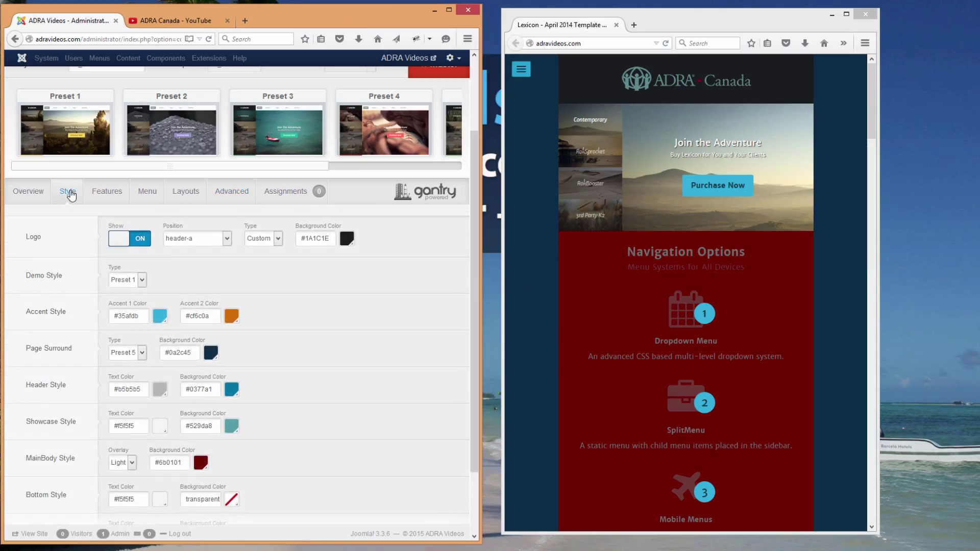
- Show the Features settings and read the Social Buttons help tooltip for the fa fa-youtube entry
{"action": "left_click", "coordinate": [107, 197]}
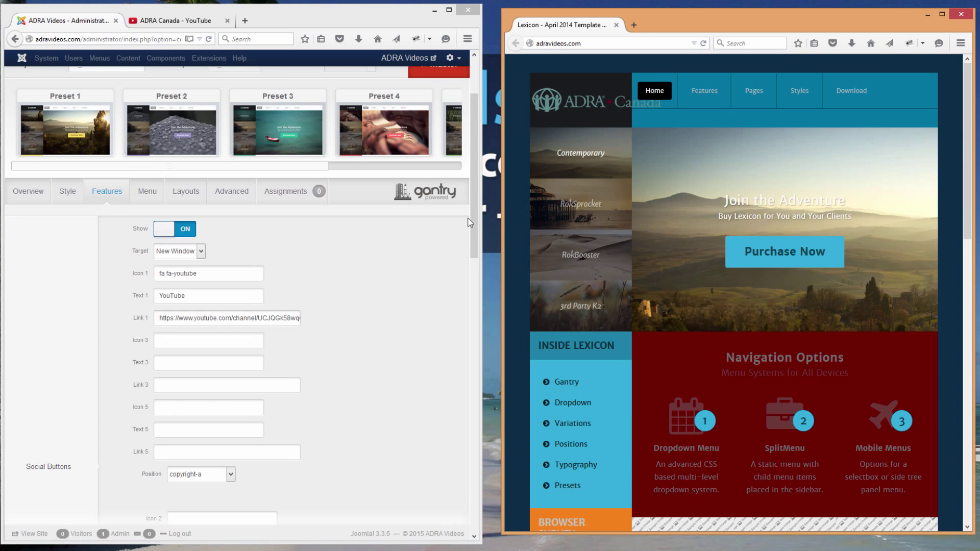
{"action": "left_click_drag", "start_coordinate": [475, 234], "coordinate": [482, 308]}
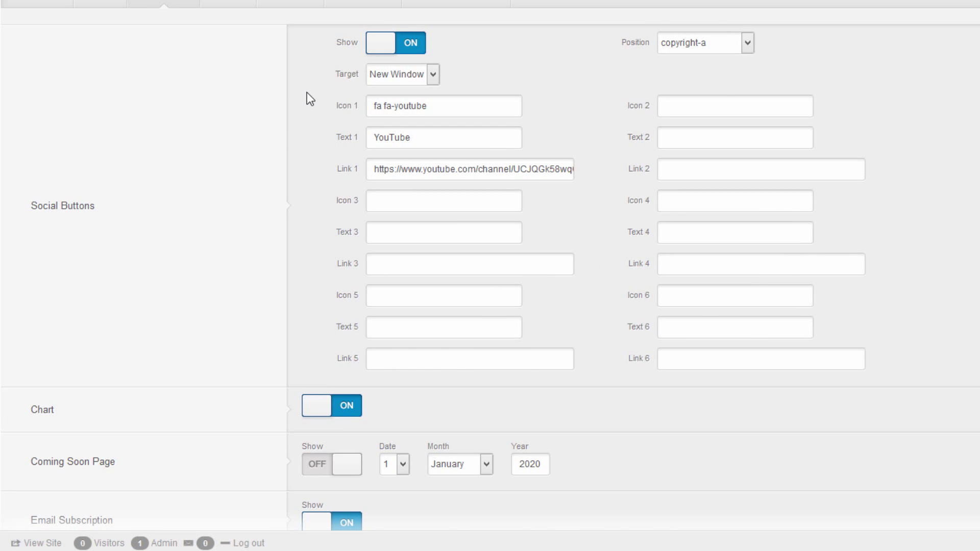
{"action": "mouse_move", "coordinate": [84, 214]}
{"action": "mouse_move", "coordinate": [183, 213]}
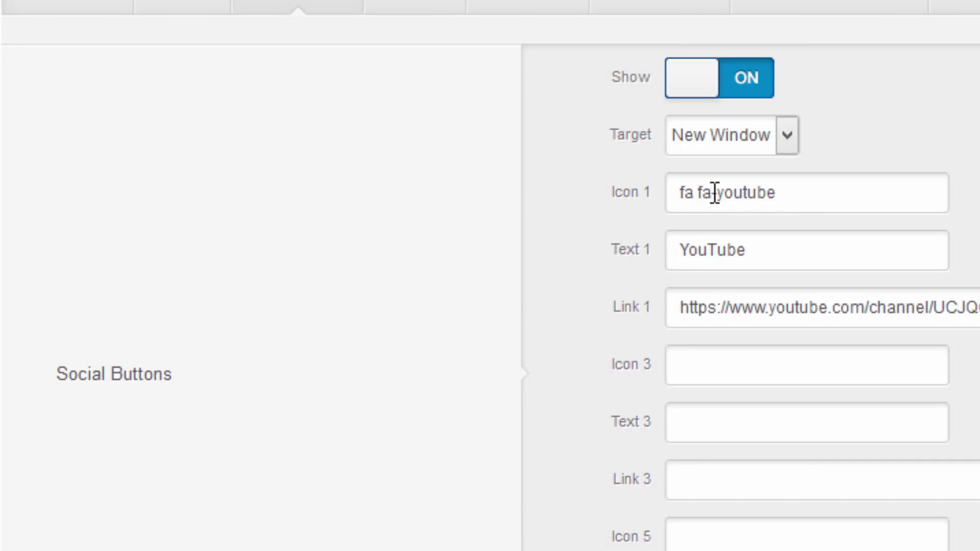
{"action": "mouse_move", "coordinate": [156, 377]}
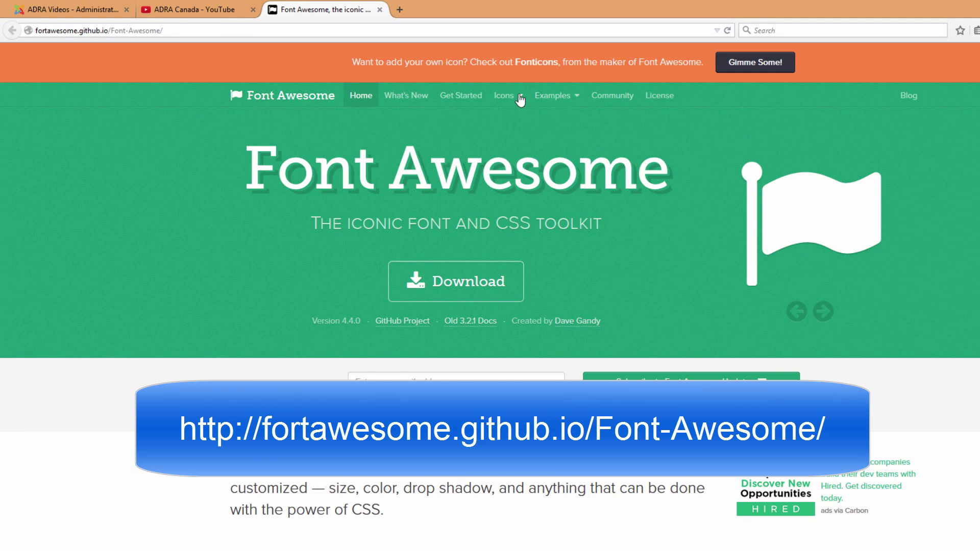
- Browse Font Awesome's full icon list for icon names, then return to the ADRA Canada YouTube page
{"action": "left_click", "coordinate": [505, 97]}
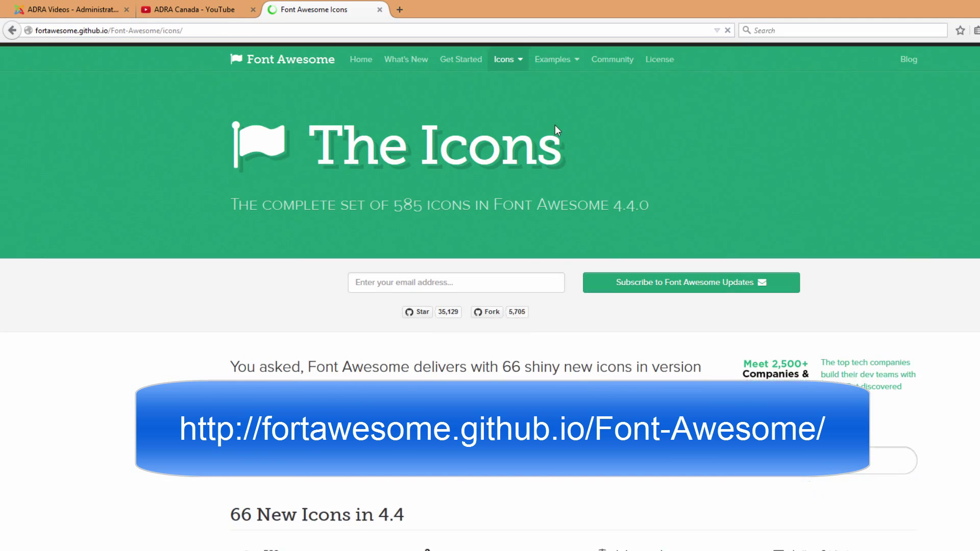
{"action": "scroll", "coordinate": [490, 296], "scroll_direction": "down", "scroll_amount": 10}
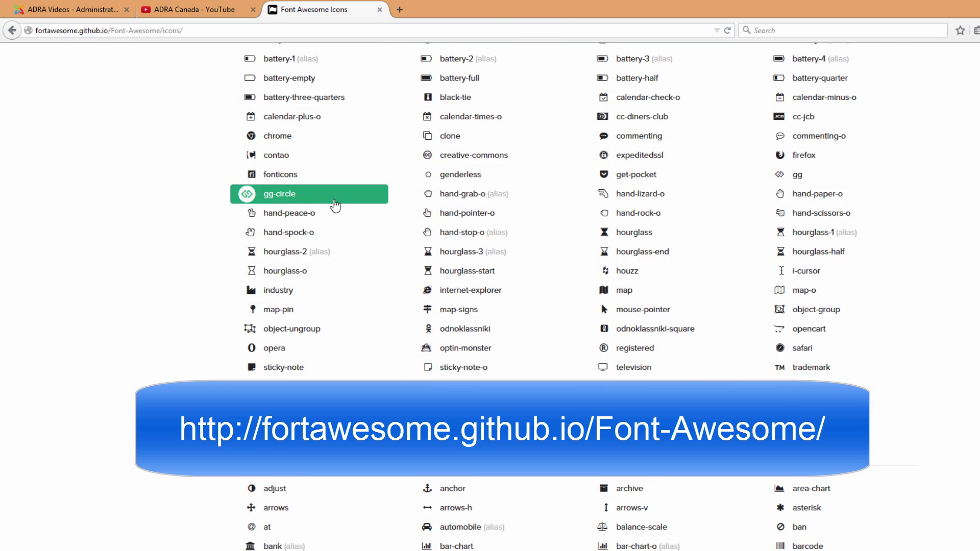
{"action": "scroll", "coordinate": [663, 332], "scroll_direction": "down", "scroll_amount": 2}
{"action": "scroll", "coordinate": [644, 378], "scroll_direction": "down", "scroll_amount": 15}
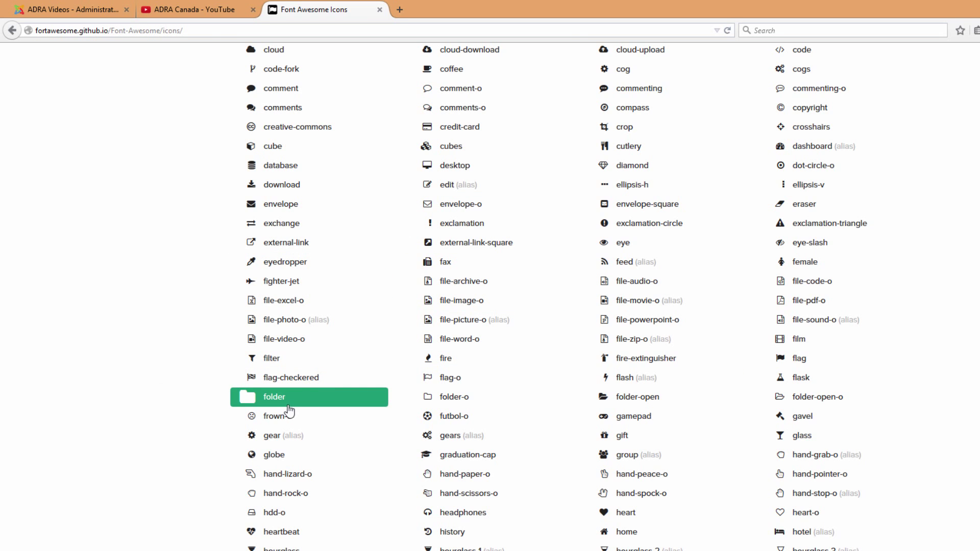
{"action": "scroll", "coordinate": [316, 493], "scroll_direction": "down", "scroll_amount": 7}
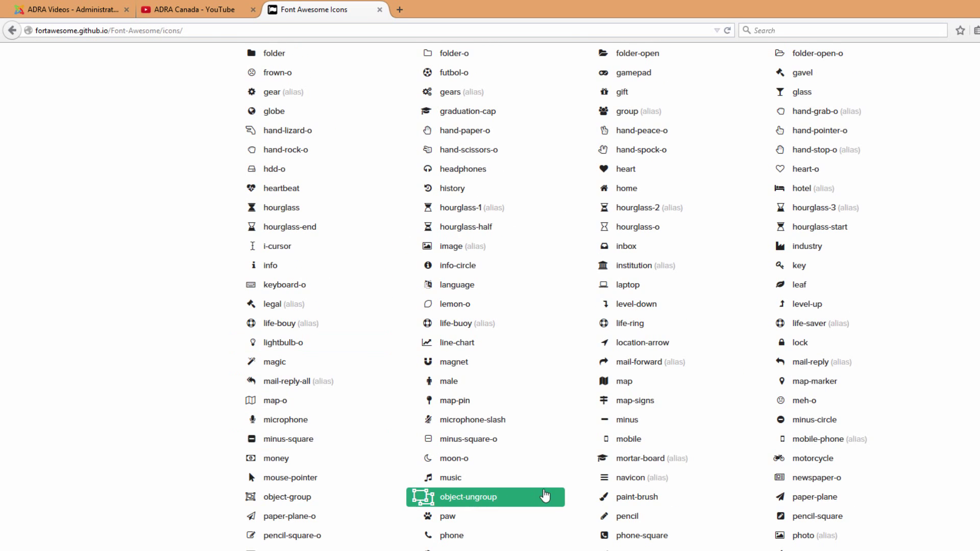
{"action": "scroll", "coordinate": [531, 503], "scroll_direction": "down", "scroll_amount": 5}
{"action": "scroll", "coordinate": [546, 495], "scroll_direction": "down", "scroll_amount": 15}
{"action": "scroll", "coordinate": [546, 495], "scroll_direction": "down", "scroll_amount": 16}
{"action": "scroll", "coordinate": [546, 494], "scroll_direction": "down", "scroll_amount": 5}
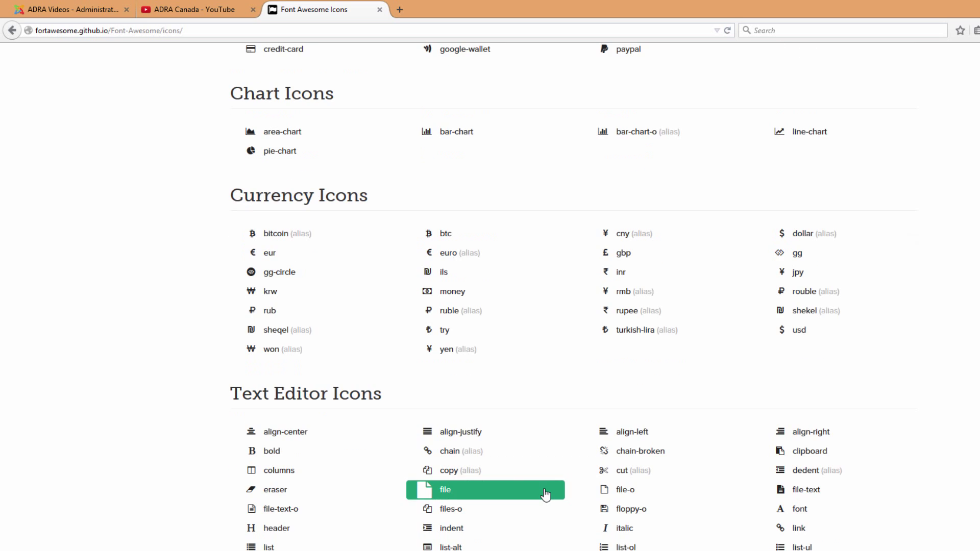
{"action": "scroll", "coordinate": [545, 493], "scroll_direction": "down", "scroll_amount": 5}
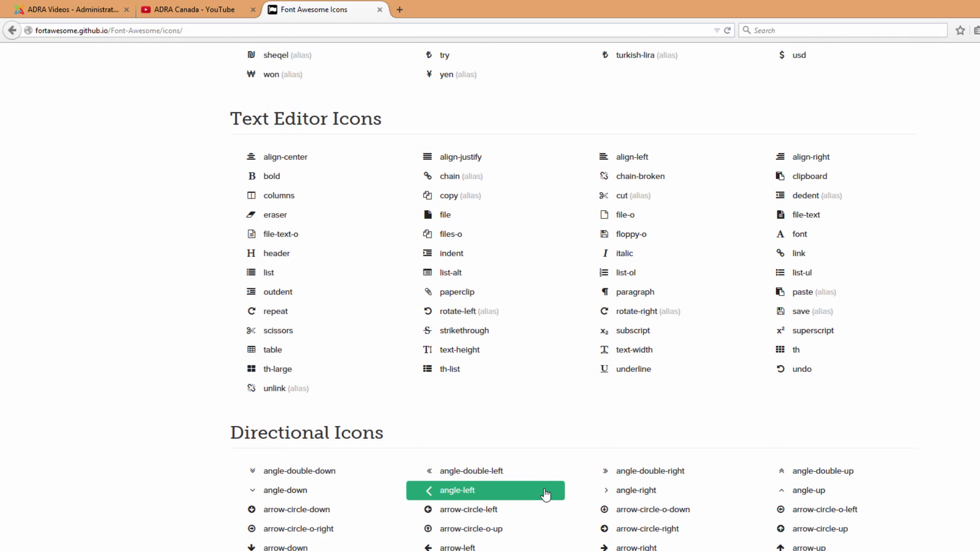
{"action": "left_click", "coordinate": [204, 7]}
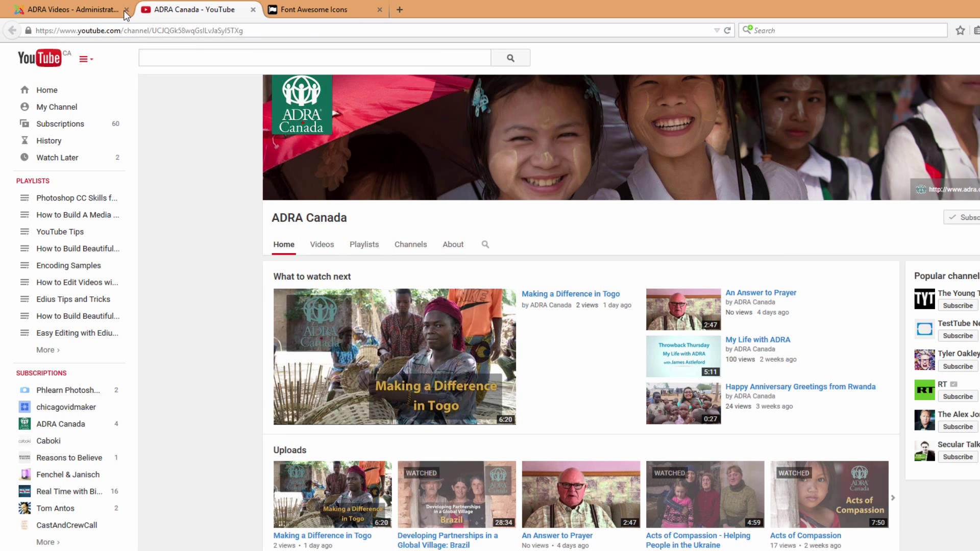
- Review the first social button's YouTube text and channel URL in the Features settings
{"action": "left_click", "coordinate": [102, 8]}
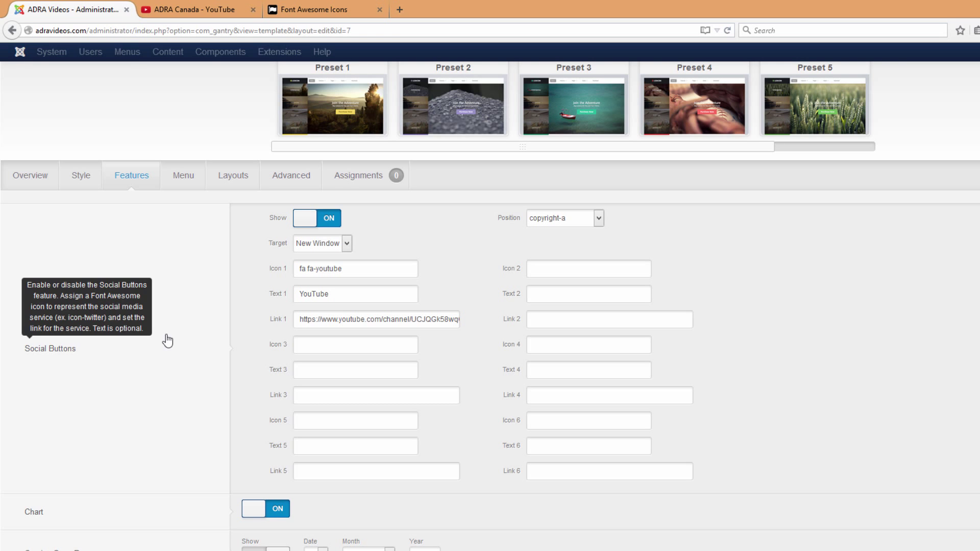
{"action": "mouse_move", "coordinate": [131, 356]}
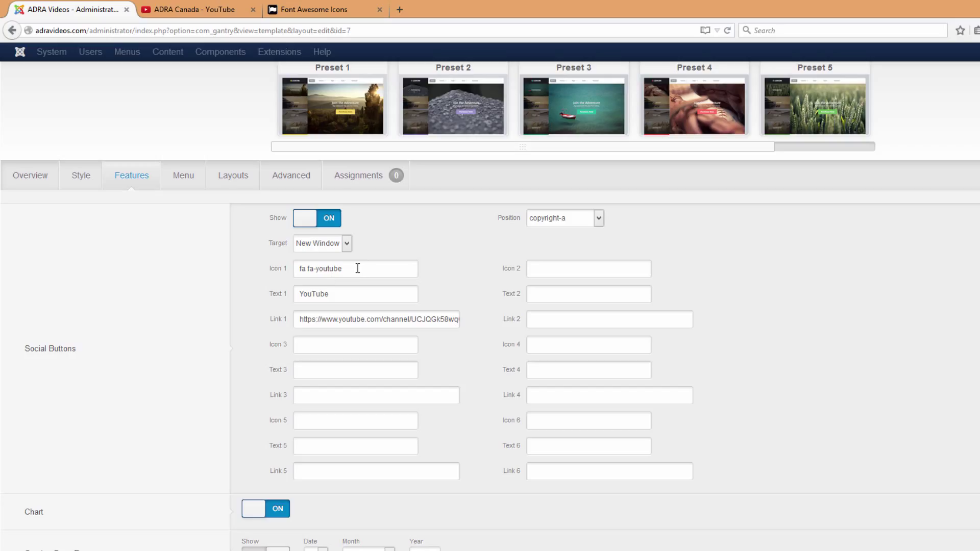
{"action": "scroll", "coordinate": [358, 268], "scroll_direction": "up", "scroll_amount": 1}
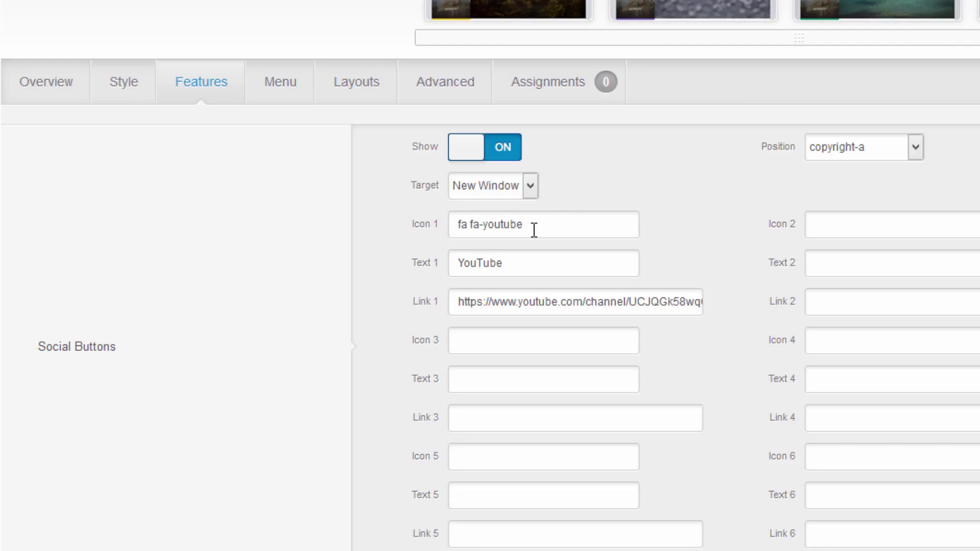
{"action": "left_click", "coordinate": [530, 259]}
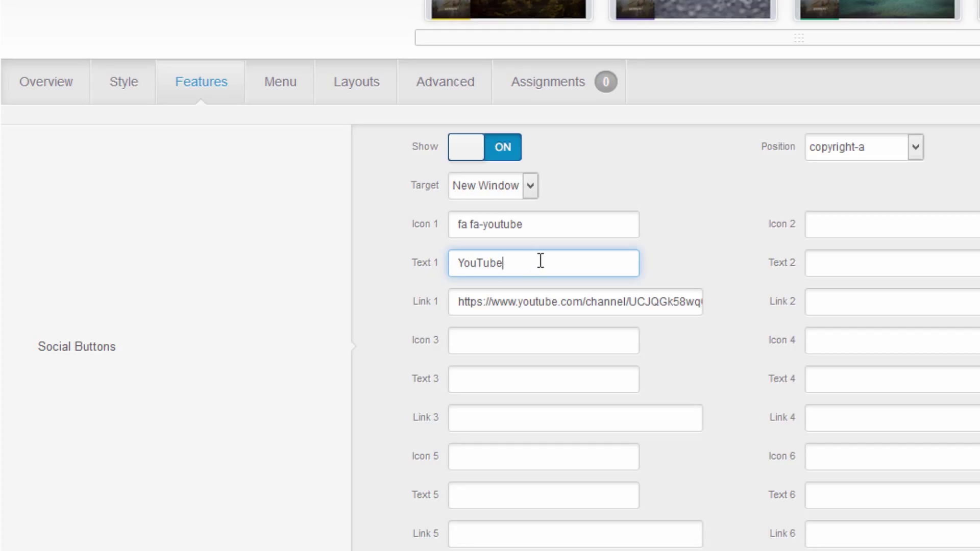
{"action": "left_click", "coordinate": [456, 306]}
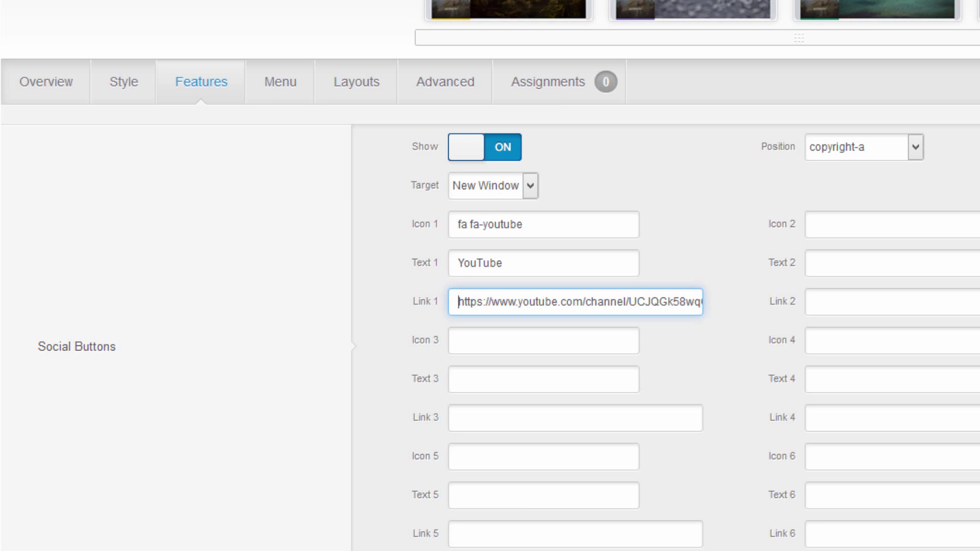
{"action": "key", "text": "ctrl+t"}
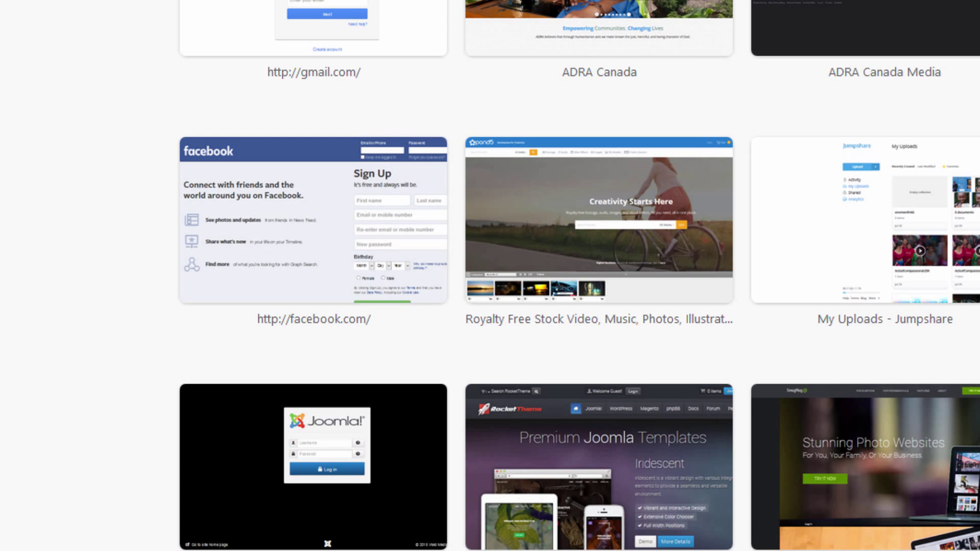
{"action": "type", "text": "facebook"}
{"action": "key", "text": "Down"}
{"action": "key", "text": "Down"}
{"action": "key", "text": "Return"}
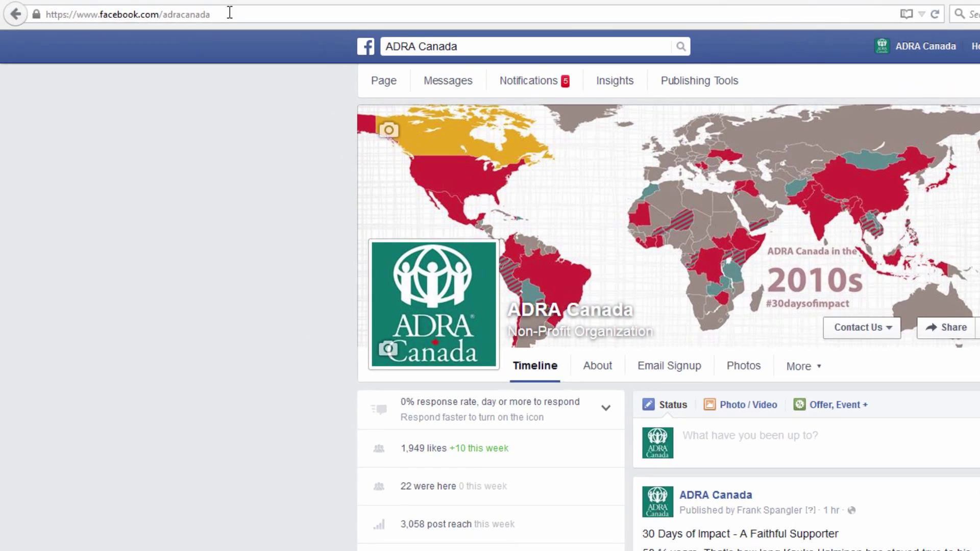
{"action": "left_click", "coordinate": [186, 10]}
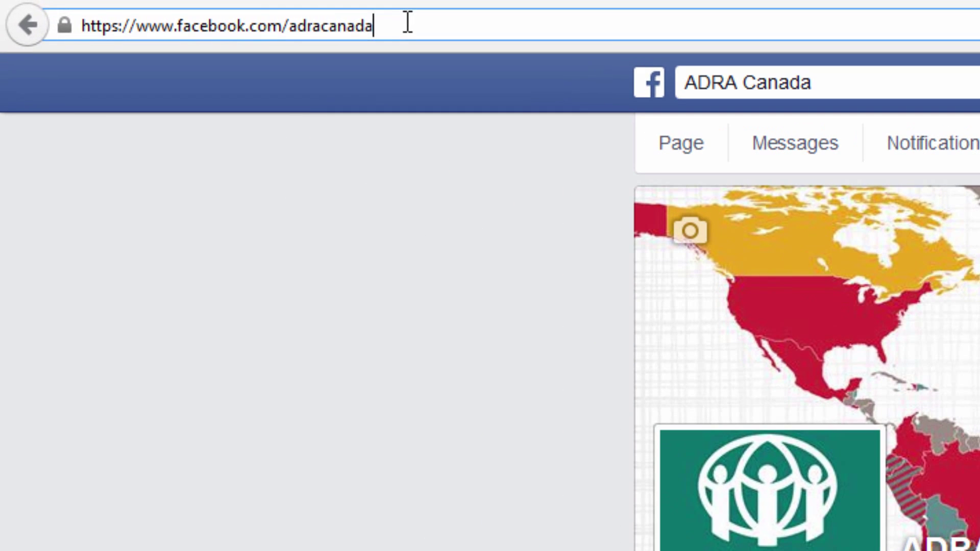
{"action": "left_click_drag", "start_coordinate": [341, 19], "coordinate": [53, 21]}
{"action": "key", "text": "ctrl+c"}
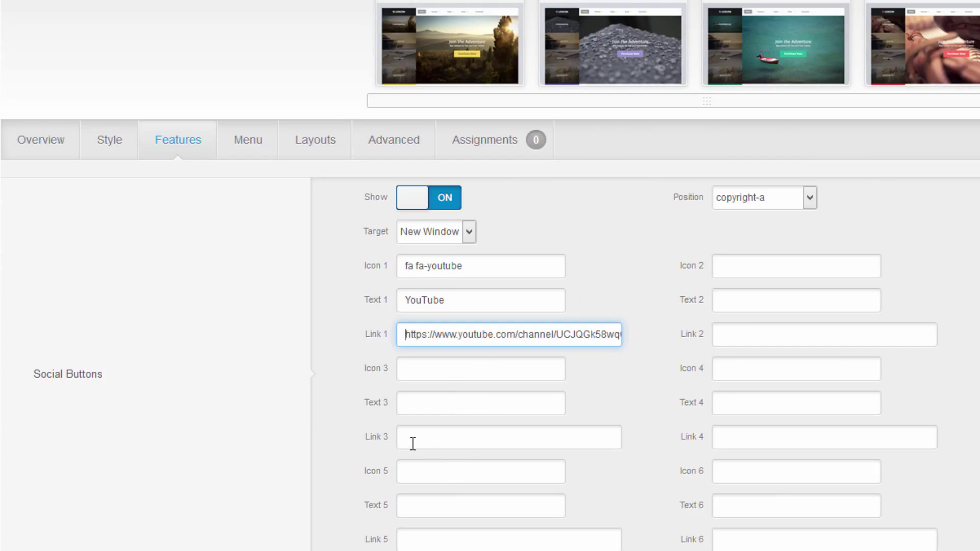
{"action": "left_click", "coordinate": [413, 443]}
{"action": "key", "text": "ctrl+v"}
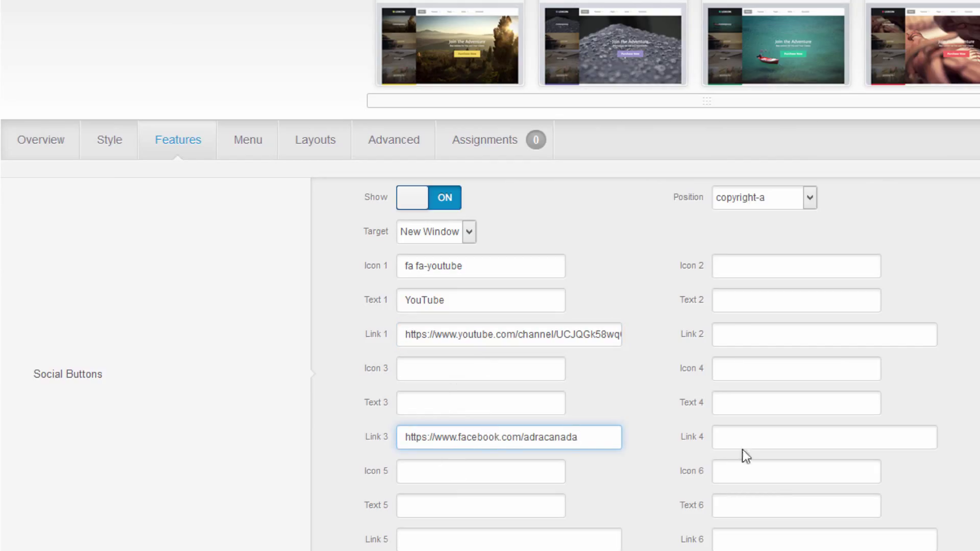
{"action": "left_click", "coordinate": [418, 370]}
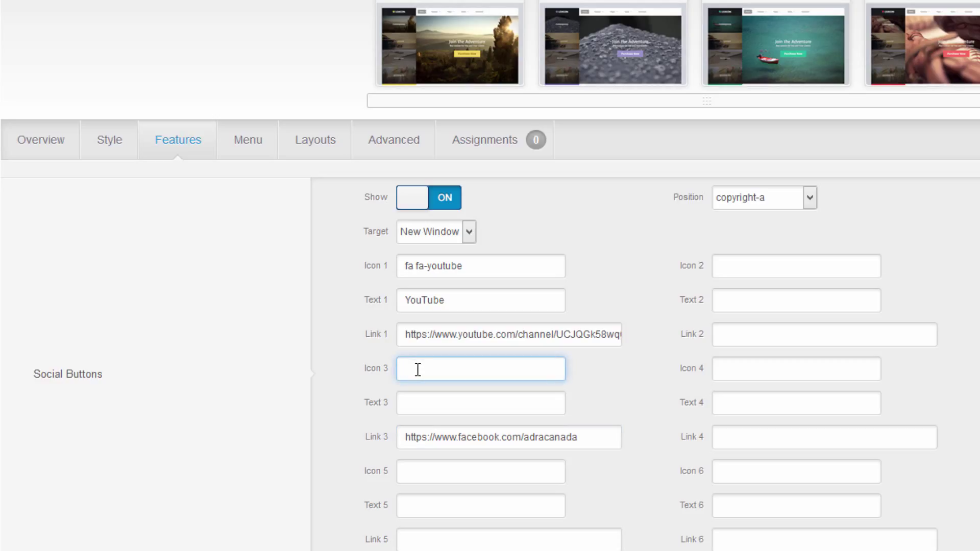
{"action": "type", "text": "fa fa-facebook"}
{"action": "left_click", "coordinate": [428, 407]}
{"action": "type", "text": "Facebook"}
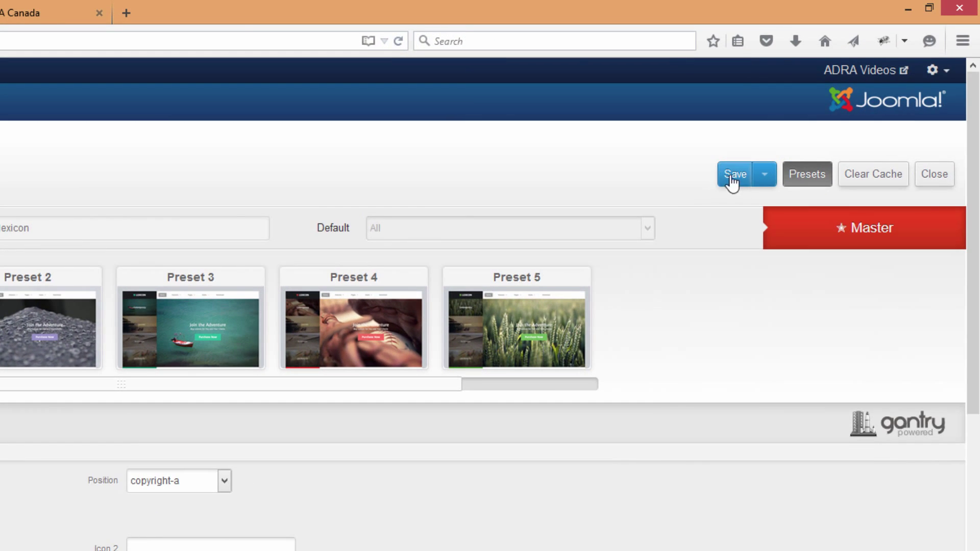
- Save the Facebook button and scroll the live Lexicon site down to its footer
{"action": "left_click", "coordinate": [731, 176]}
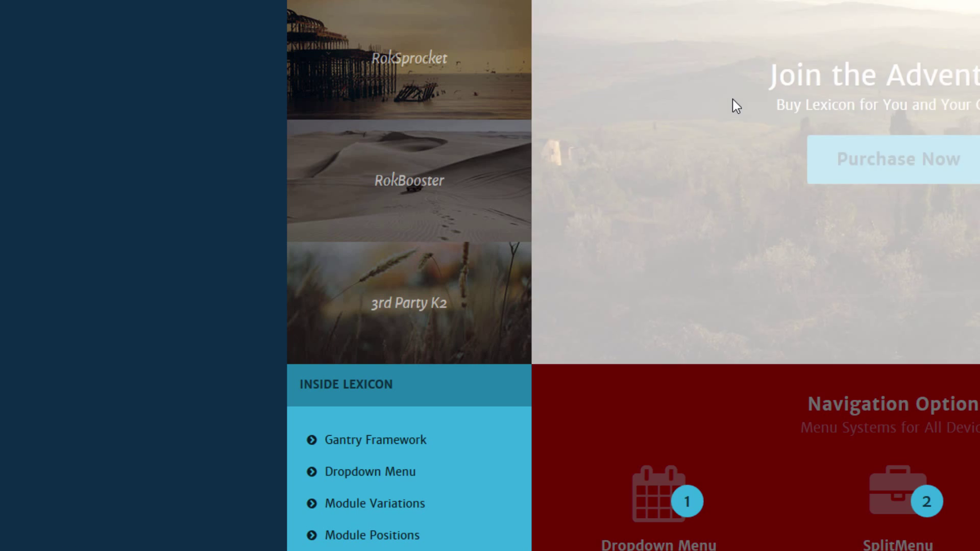
{"action": "scroll", "coordinate": [733, 99], "scroll_direction": "down", "scroll_amount": 20}
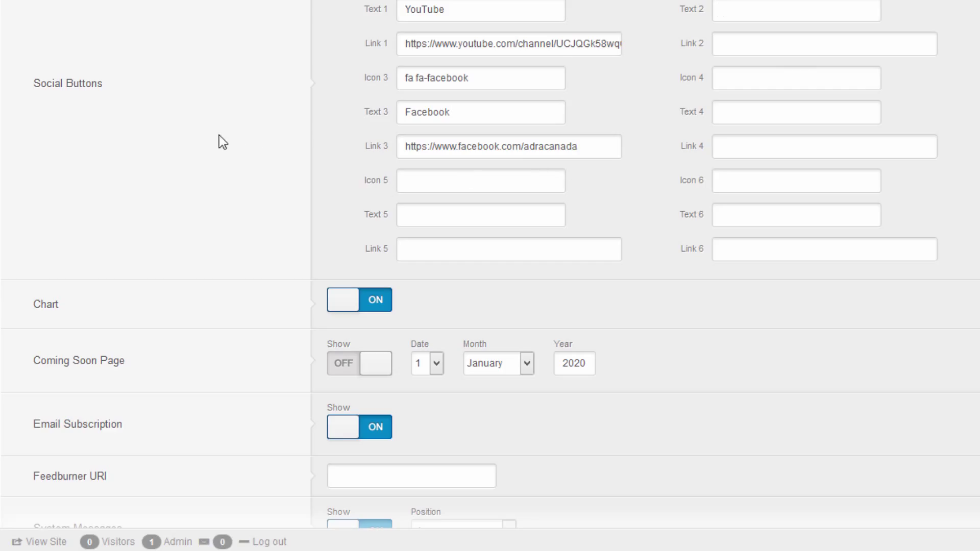
- Change the Social Buttons position from copyright-a to bottom-a
{"action": "scroll", "coordinate": [843, 247], "scroll_direction": "up", "scroll_amount": 5}
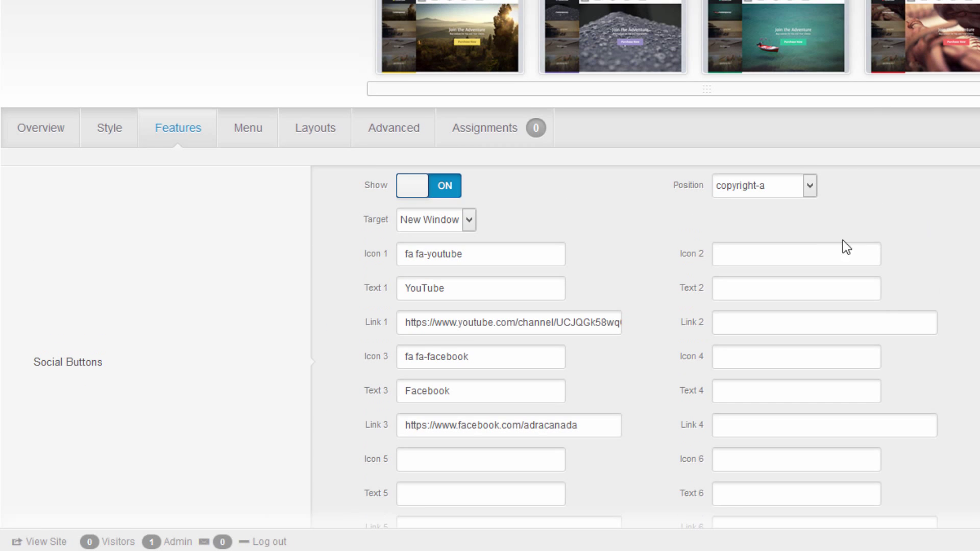
{"action": "left_click", "coordinate": [811, 186]}
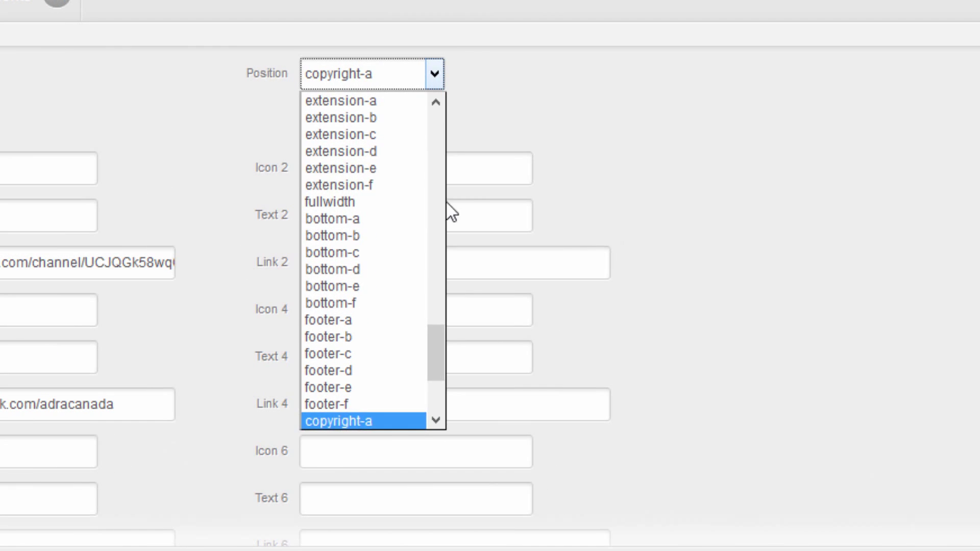
{"action": "scroll", "coordinate": [432, 348], "scroll_direction": "up", "scroll_amount": 3}
{"action": "scroll", "coordinate": [439, 373], "scroll_direction": "down", "scroll_amount": 5}
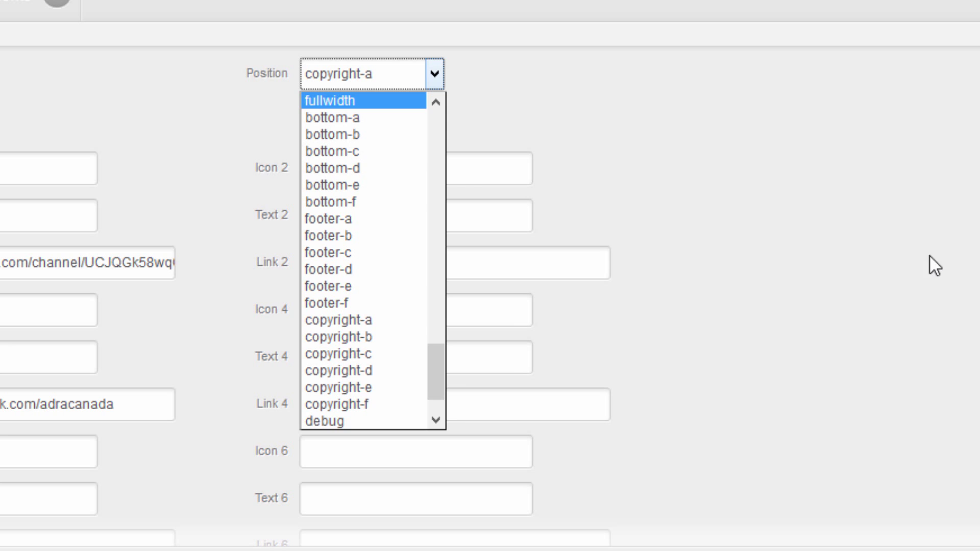
{"action": "left_click_drag", "start_coordinate": [436, 368], "coordinate": [439, 381]}
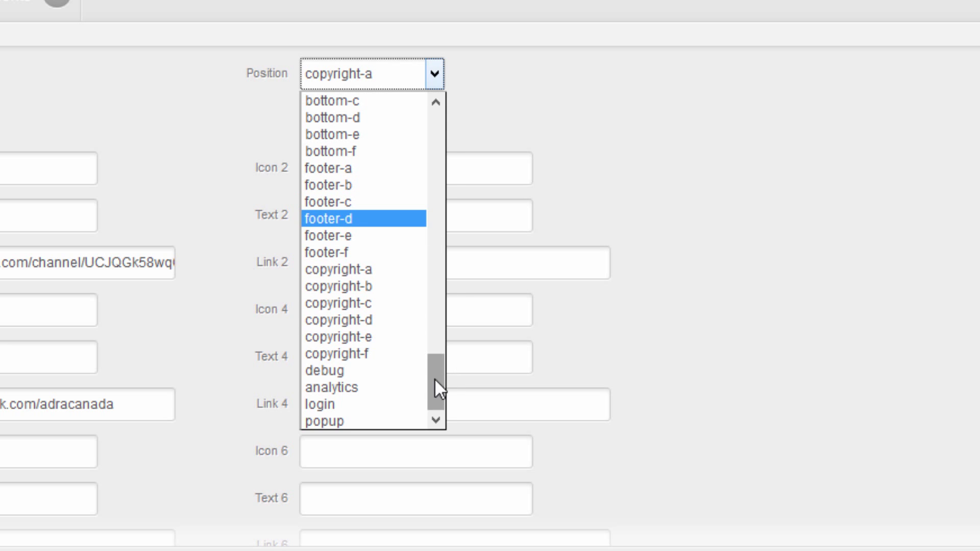
{"action": "left_click_drag", "start_coordinate": [435, 380], "coordinate": [442, 353]}
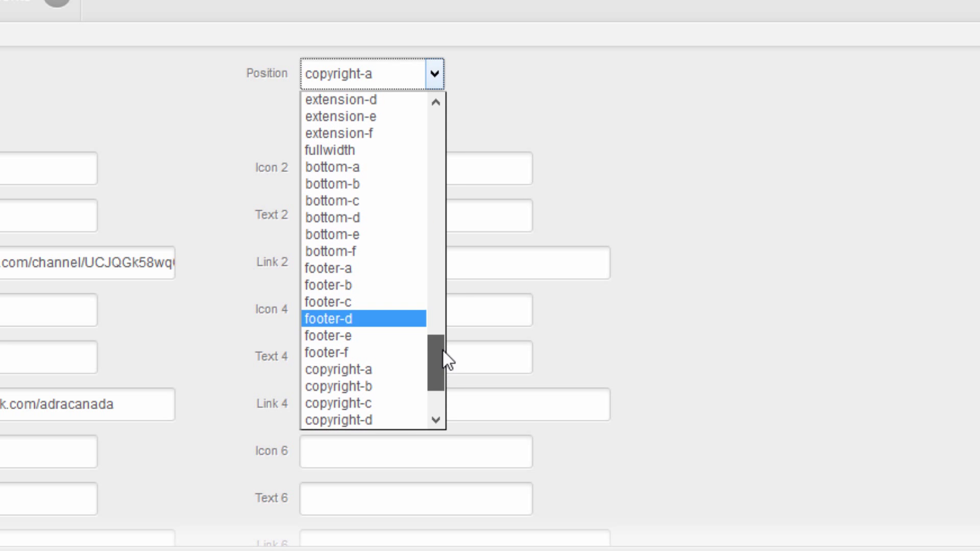
{"action": "left_click", "coordinate": [397, 168]}
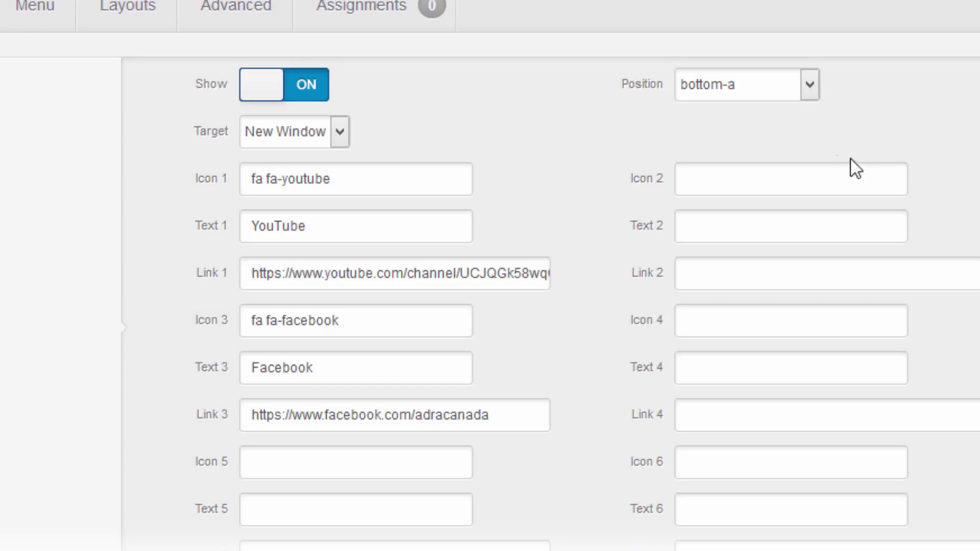
- Move the social buttons to the header-f position
{"action": "left_click", "coordinate": [809, 86]}
{"action": "left_click_drag", "start_coordinate": [815, 380], "coordinate": [811, 139]}
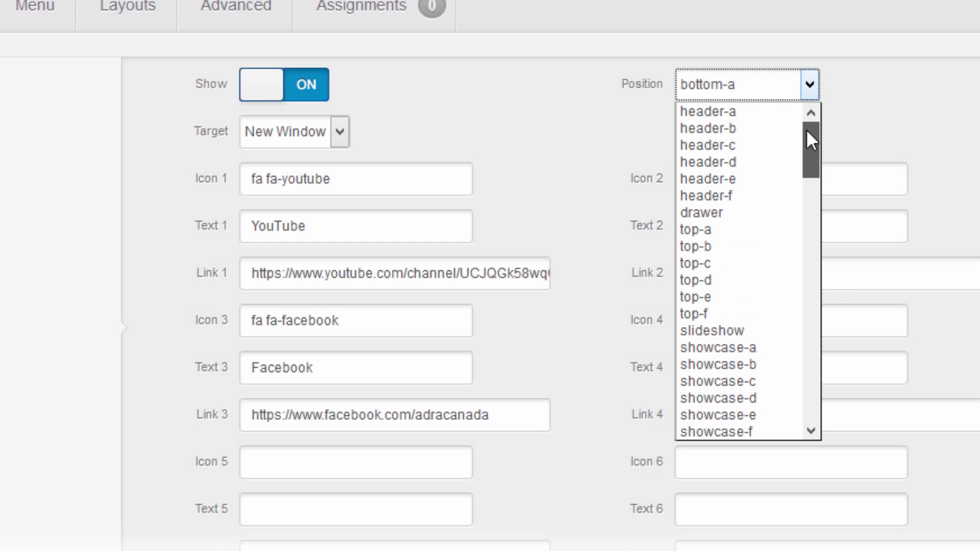
{"action": "left_click", "coordinate": [747, 195]}
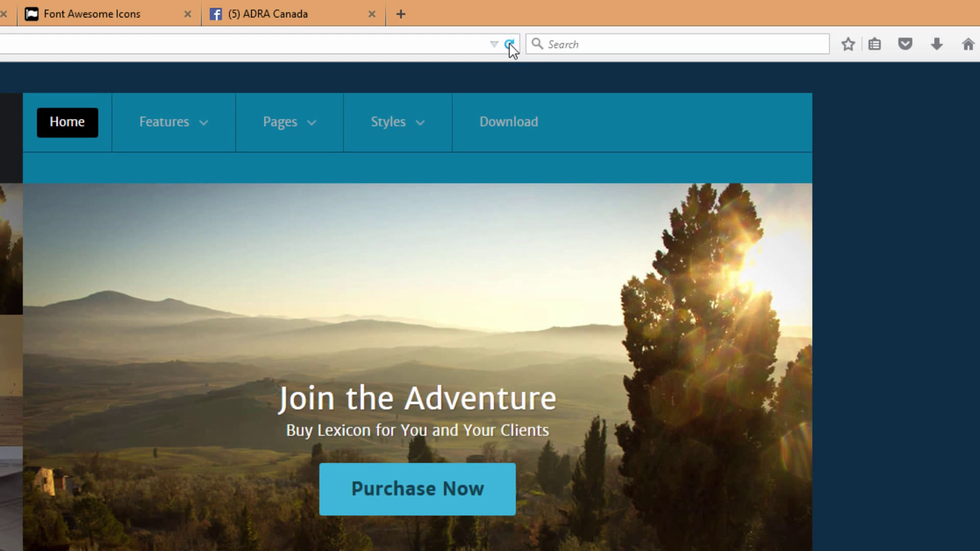
- Reload the site frontend to check the header, then reopen the social buttons position list
{"action": "left_click", "coordinate": [510, 44]}
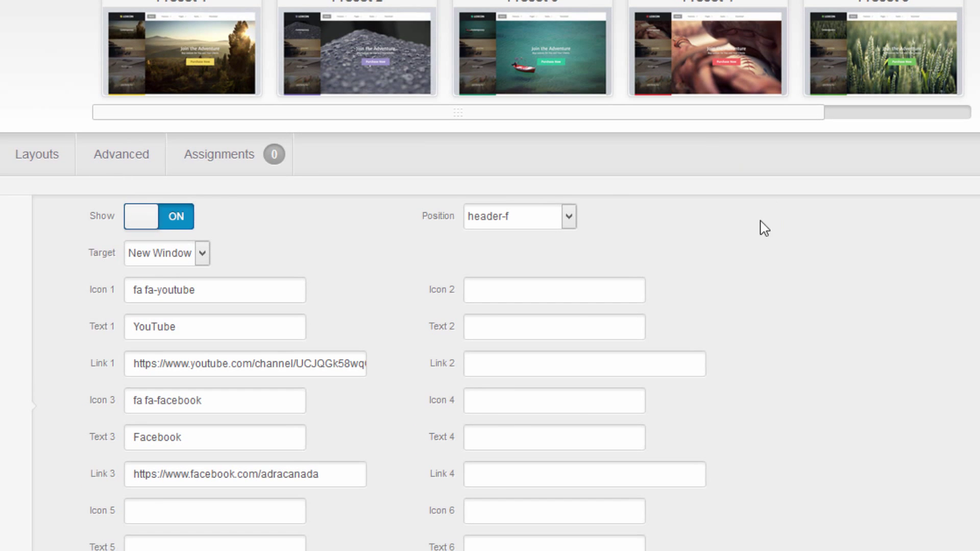
{"action": "left_click", "coordinate": [568, 218]}
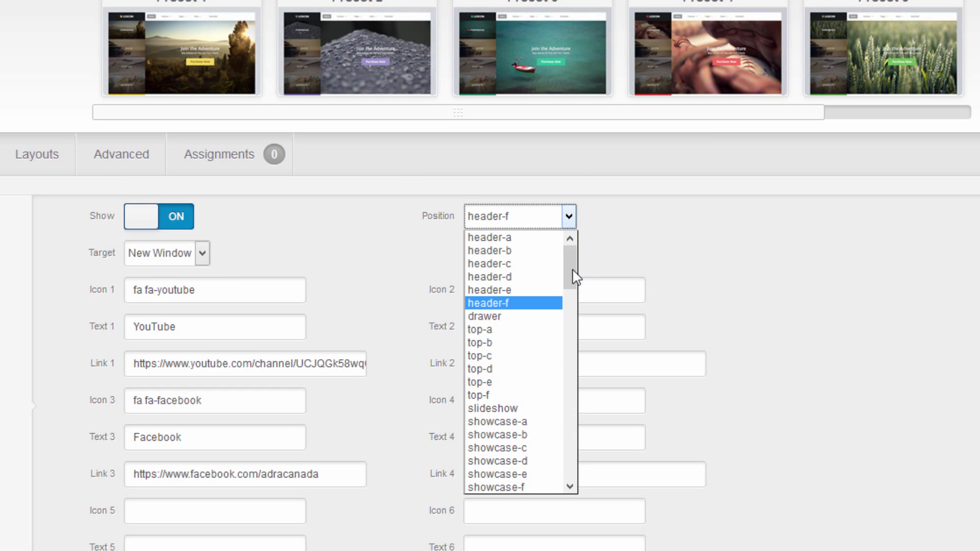
{"action": "mouse_move", "coordinate": [569, 262]}
{"action": "left_mouse_down"}
{"action": "mouse_move", "coordinate": [583, 306]}
{"action": "mouse_move", "coordinate": [584, 378]}
{"action": "mouse_move", "coordinate": [553, 270]}
{"action": "left_mouse_up"}
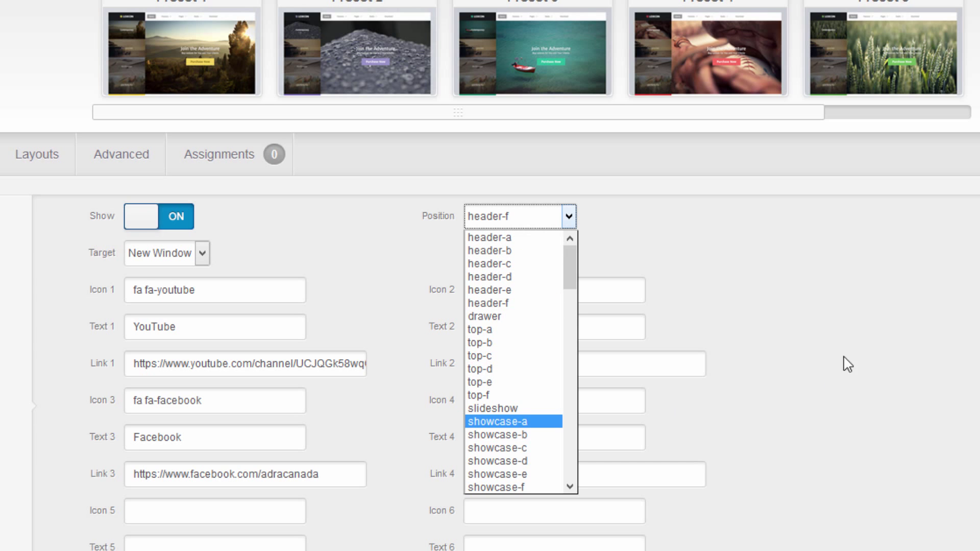
{"action": "scroll", "coordinate": [871, 361], "scroll_direction": "down", "scroll_amount": 8}
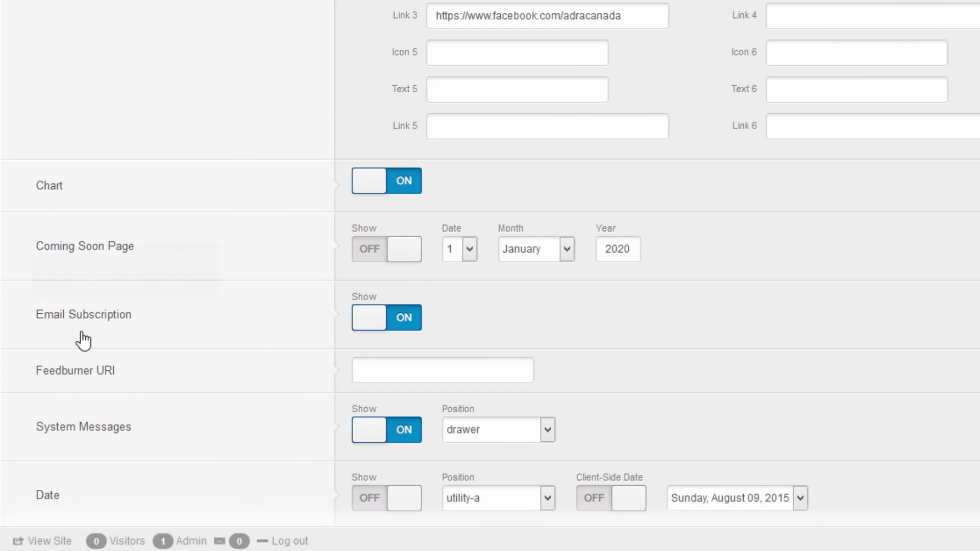
{"action": "scroll", "coordinate": [197, 274], "scroll_direction": "down", "scroll_amount": 2}
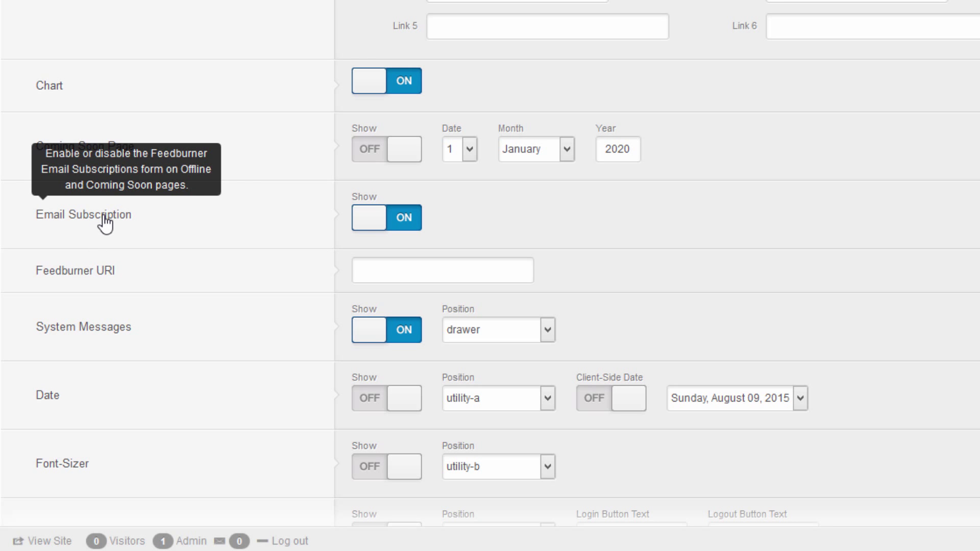
{"action": "scroll", "coordinate": [172, 224], "scroll_direction": "down", "scroll_amount": 2}
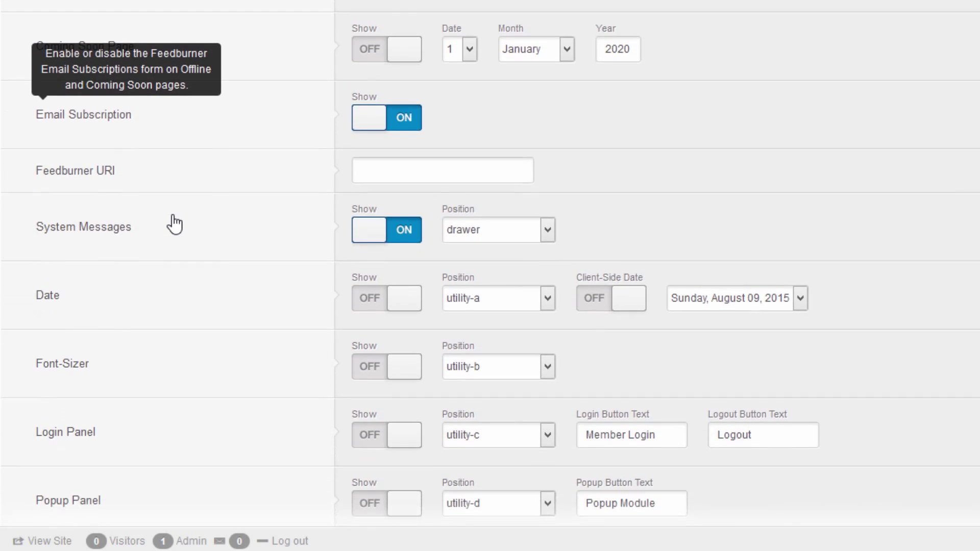
{"action": "scroll", "coordinate": [173, 223], "scroll_direction": "down", "scroll_amount": 4}
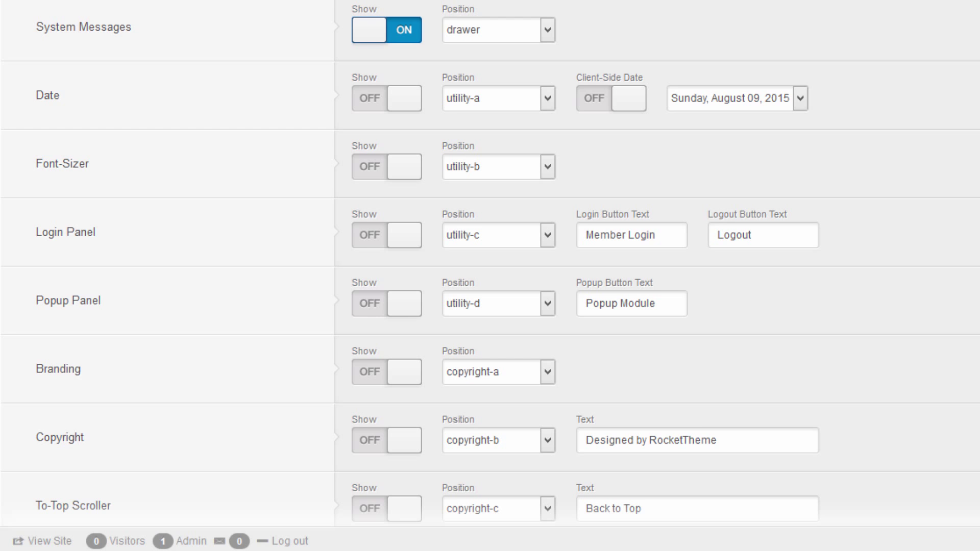
{"action": "scroll", "coordinate": [171, 83], "scroll_direction": "up", "scroll_amount": 5}
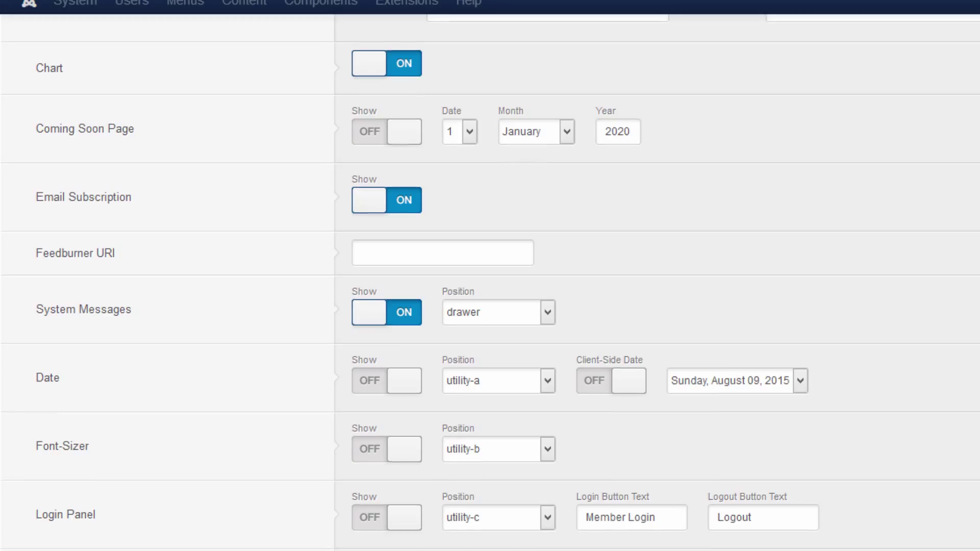
{"action": "scroll", "coordinate": [82, 239], "scroll_direction": "down", "scroll_amount": 2}
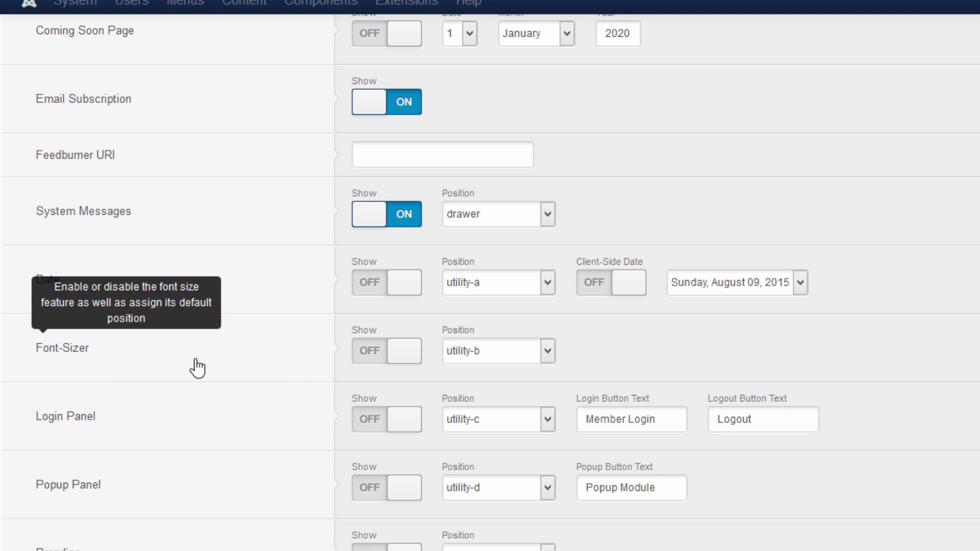
- Turn on the Font-Sizer feature and scroll down to the Copyright settings
{"action": "left_click", "coordinate": [370, 359]}
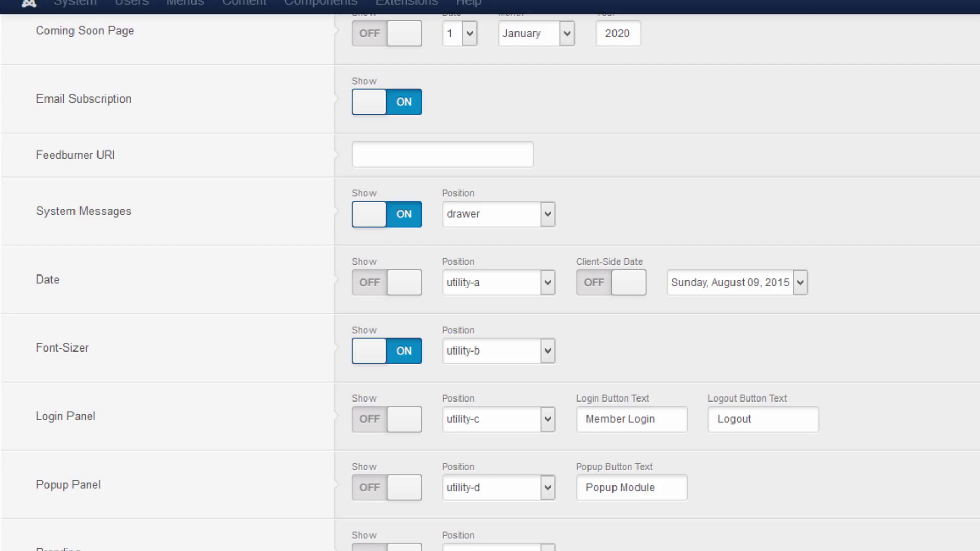
{"action": "scroll", "coordinate": [490, 281], "scroll_direction": "down", "scroll_amount": 2}
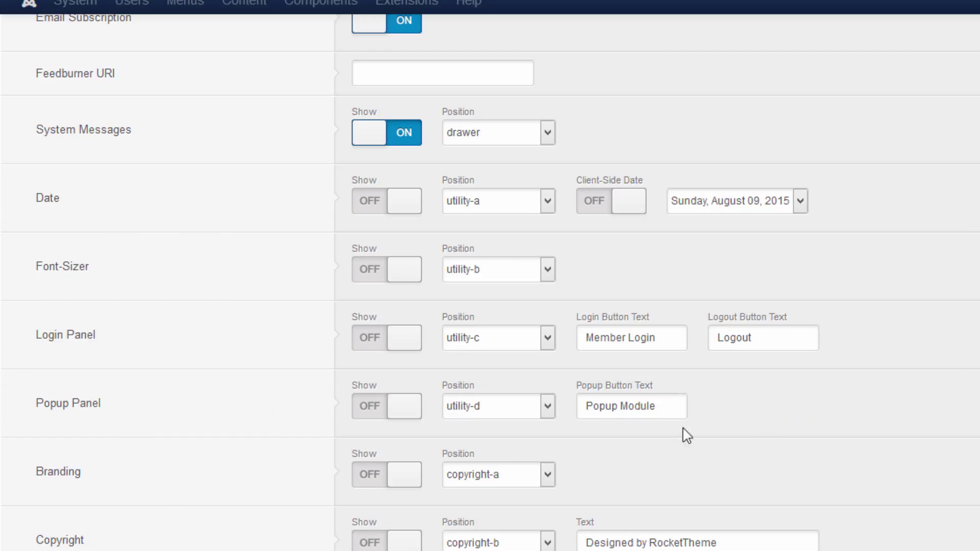
{"action": "mouse_move", "coordinate": [151, 484]}
{"action": "scroll", "coordinate": [258, 527], "scroll_direction": "down", "scroll_amount": 5}
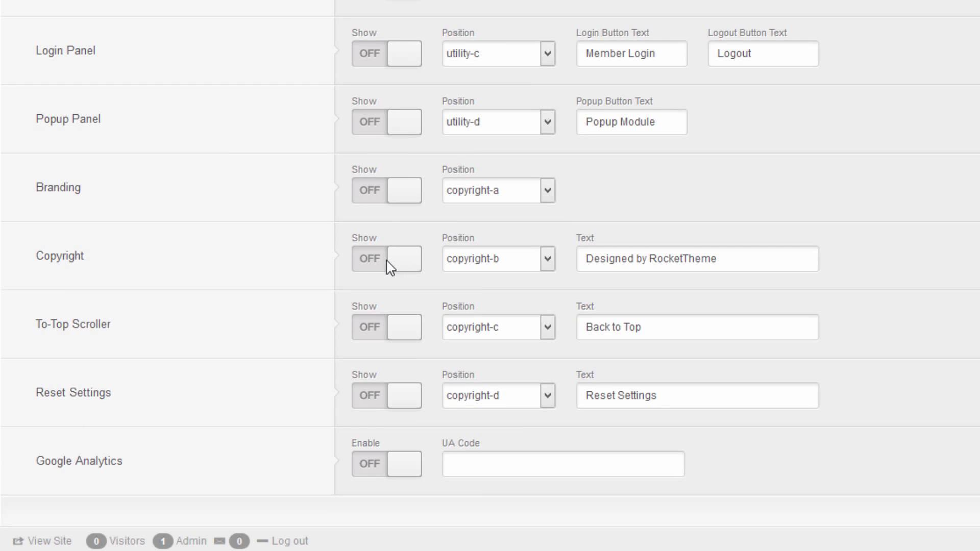
- Switch Copyright Show to ON, select its 'Designed by RocketTheme' text, and go to Word
{"action": "left_click", "coordinate": [404, 257]}
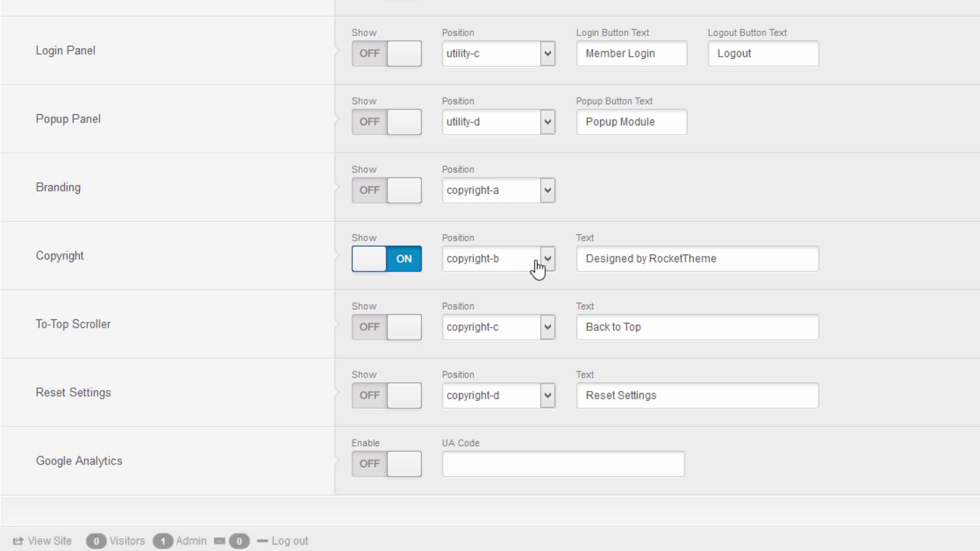
{"action": "left_click", "coordinate": [729, 261]}
{"action": "left_click_drag", "start_coordinate": [728, 261], "coordinate": [563, 260]}
{"action": "left_click", "coordinate": [563, 259]}
{"action": "key", "text": "alt+Tab"}
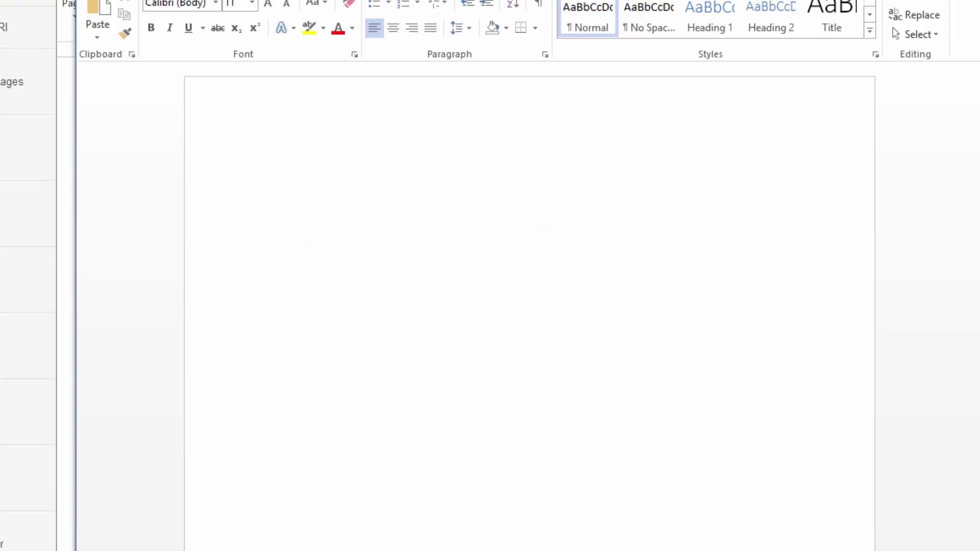
- Insert a © symbol from Word's Insert > Symbol gallery and select it
{"action": "left_click", "coordinate": [156, 87]}
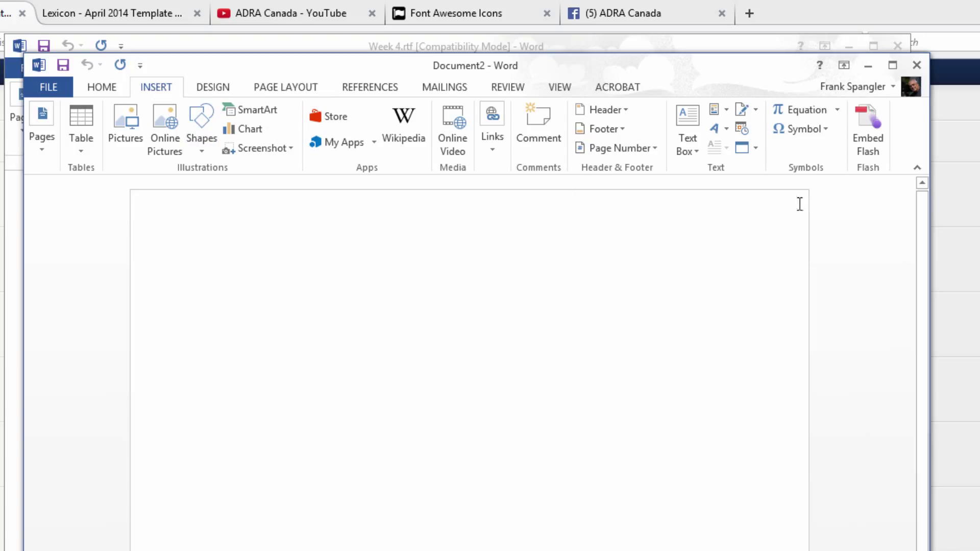
{"action": "left_click", "coordinate": [804, 127]}
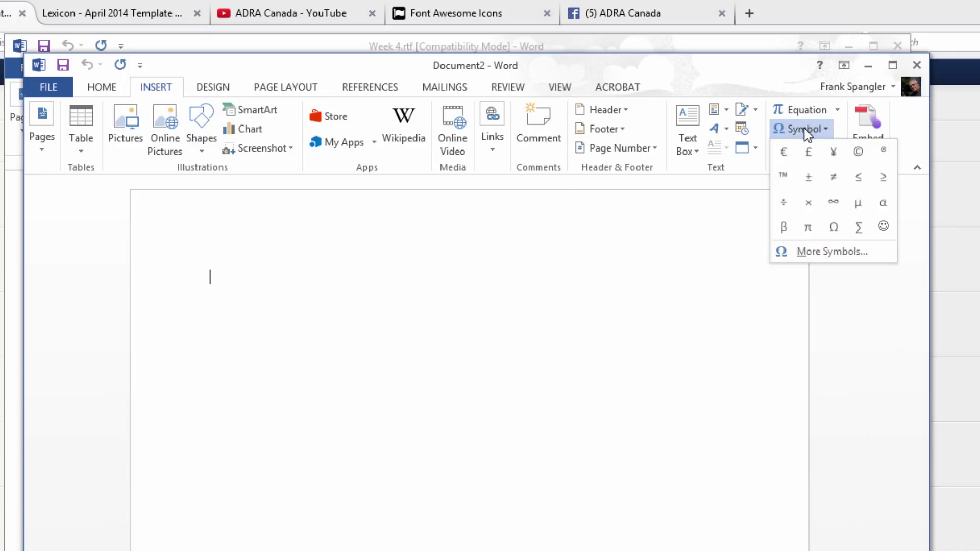
{"action": "left_click", "coordinate": [857, 152]}
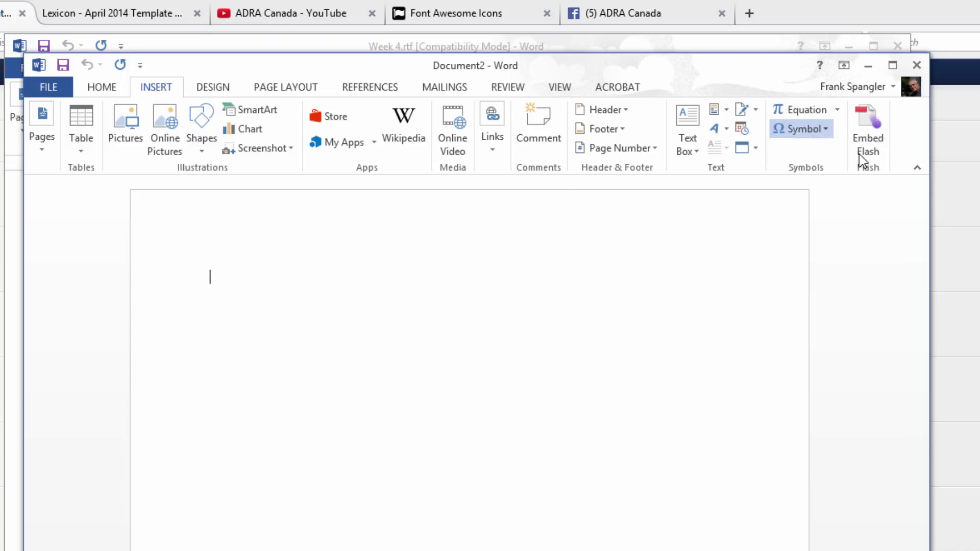
{"action": "left_click_drag", "start_coordinate": [221, 275], "coordinate": [195, 271]}
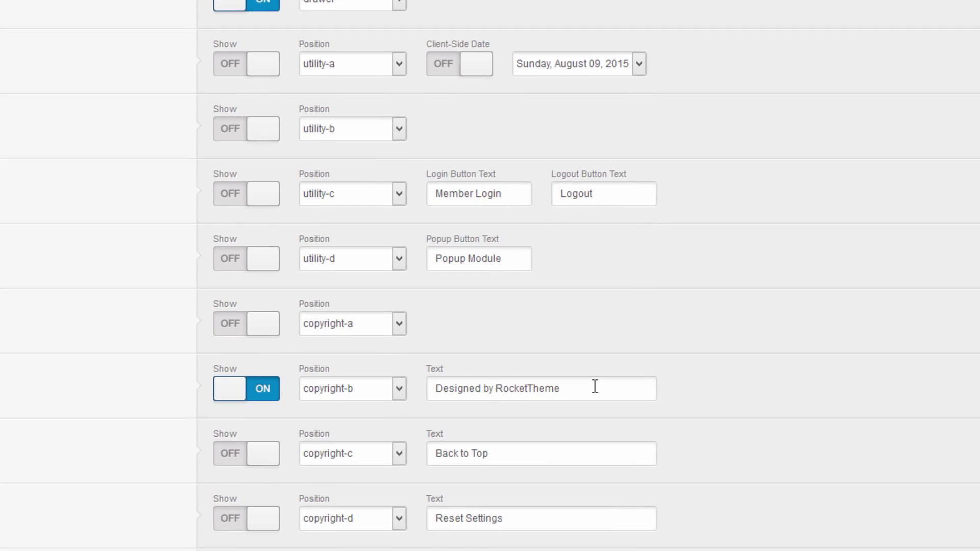
- Replace the copyright text with '© ADRA Canada, All Rights Reserved' and turn on the To-Top Scroller
{"action": "left_click_drag", "start_coordinate": [595, 386], "coordinate": [370, 383]}
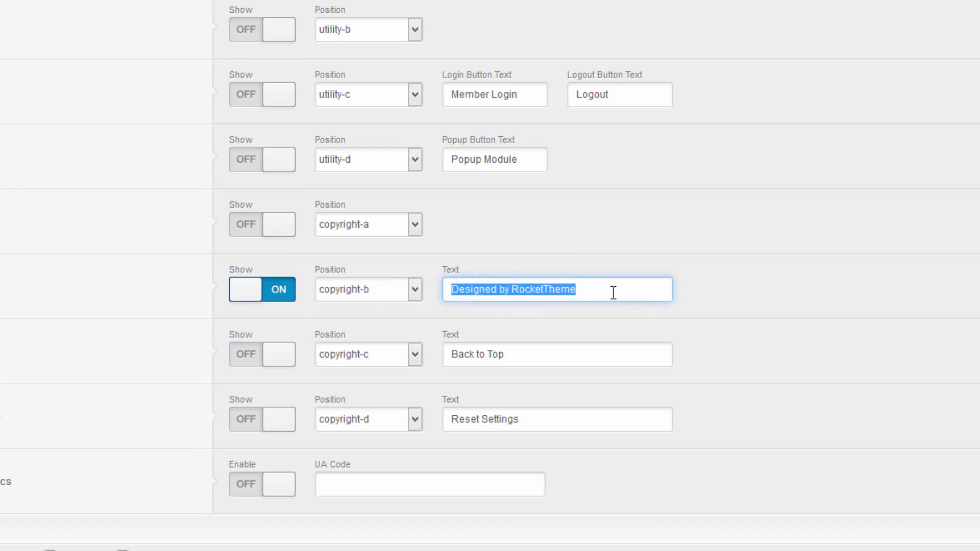
{"action": "type", "text": "©"}
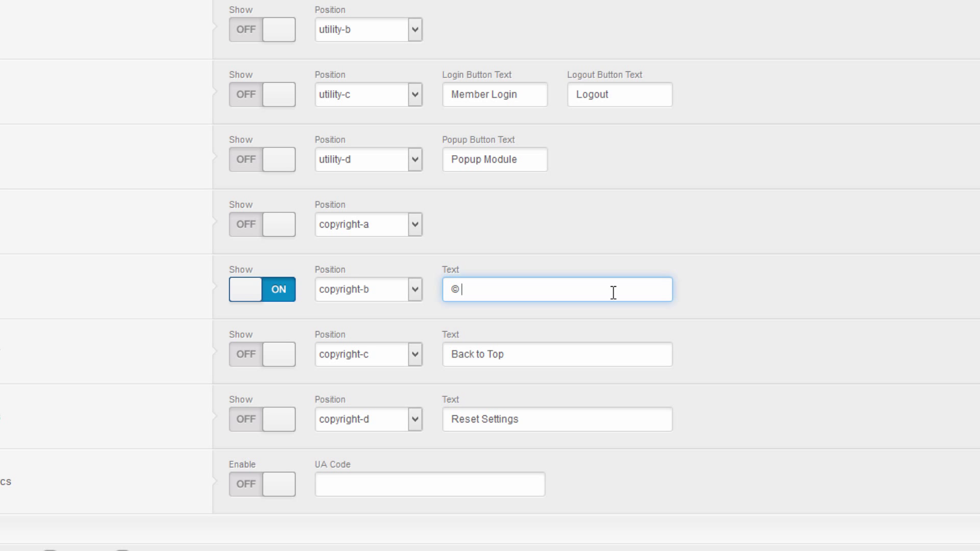
{"action": "type", "text": "ADRA Canada, All Rights Reserved"}
{"action": "mouse_move", "coordinate": [131, 420]}
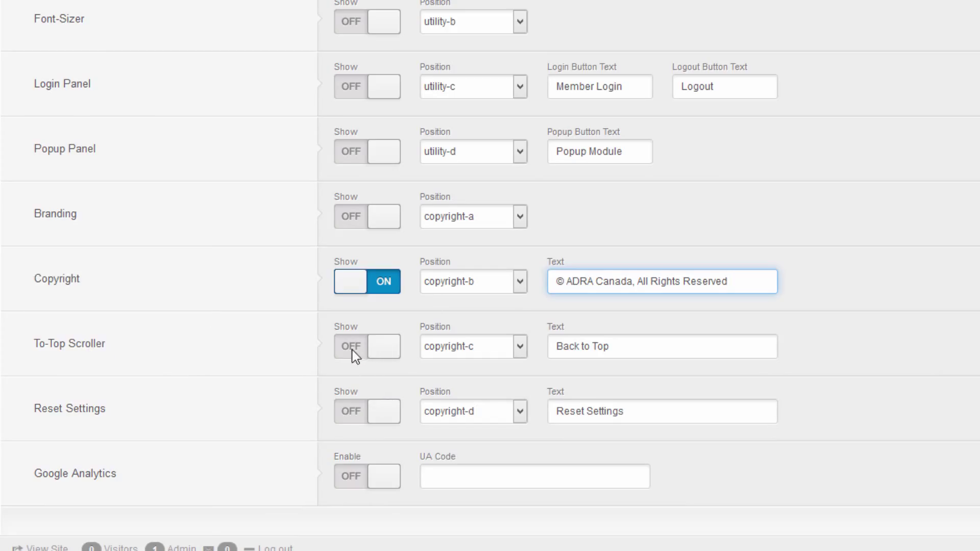
{"action": "left_click", "coordinate": [379, 345]}
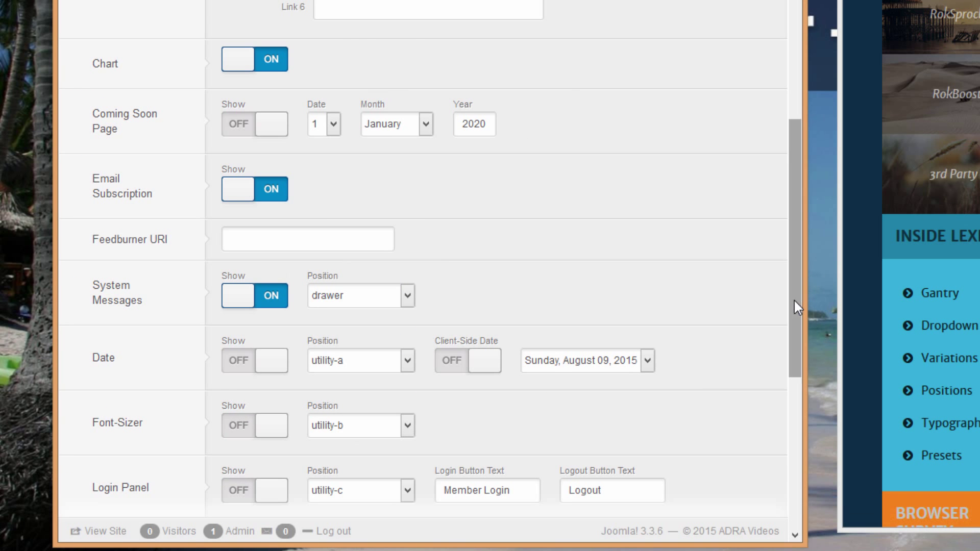
{"action": "left_click_drag", "start_coordinate": [794, 298], "coordinate": [800, 127]}
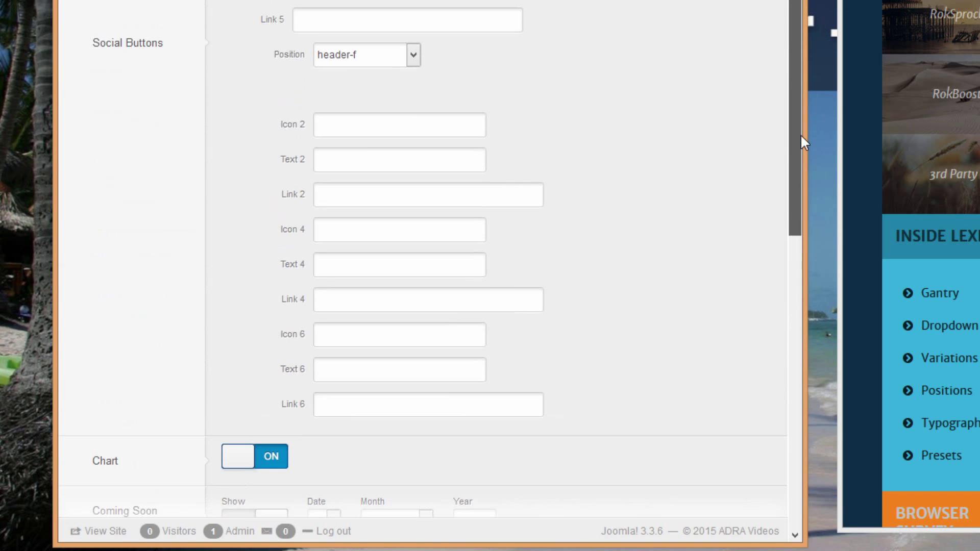
{"action": "scroll", "coordinate": [801, 127], "scroll_direction": "up", "scroll_amount": 10}
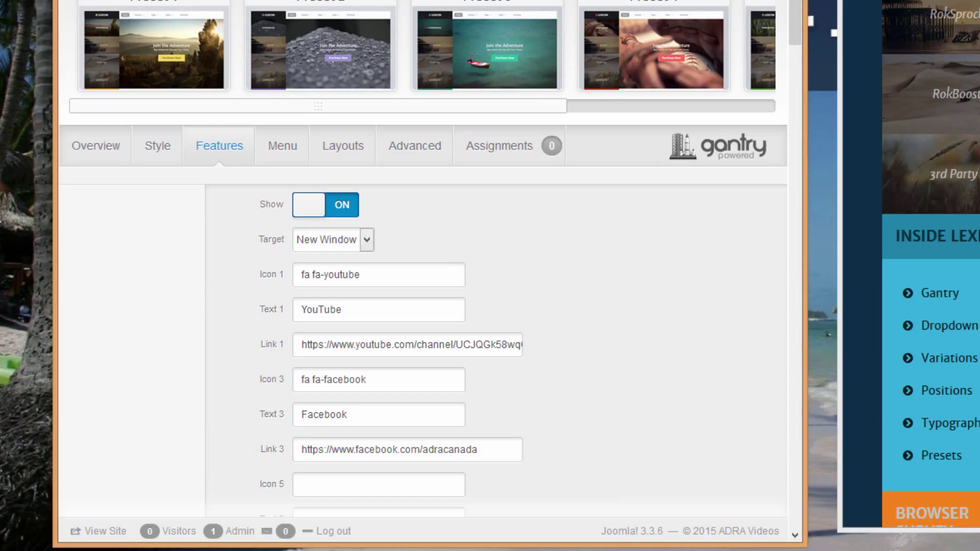
{"action": "left_click_drag", "start_coordinate": [795, 23], "coordinate": [848, 503]}
{"action": "key", "text": "Home"}
{"action": "key", "text": "End"}
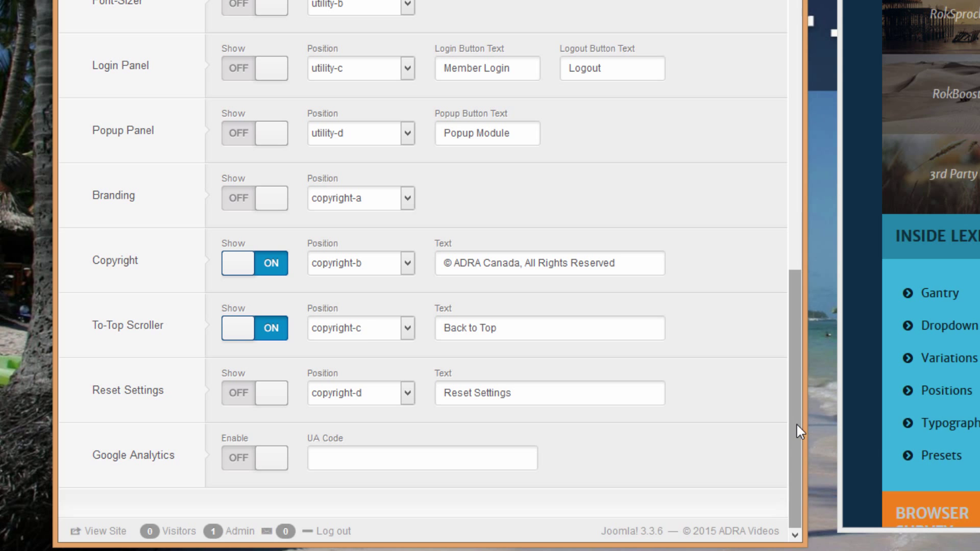
{"action": "scroll", "coordinate": [794, 420], "scroll_direction": "up", "scroll_amount": 20}
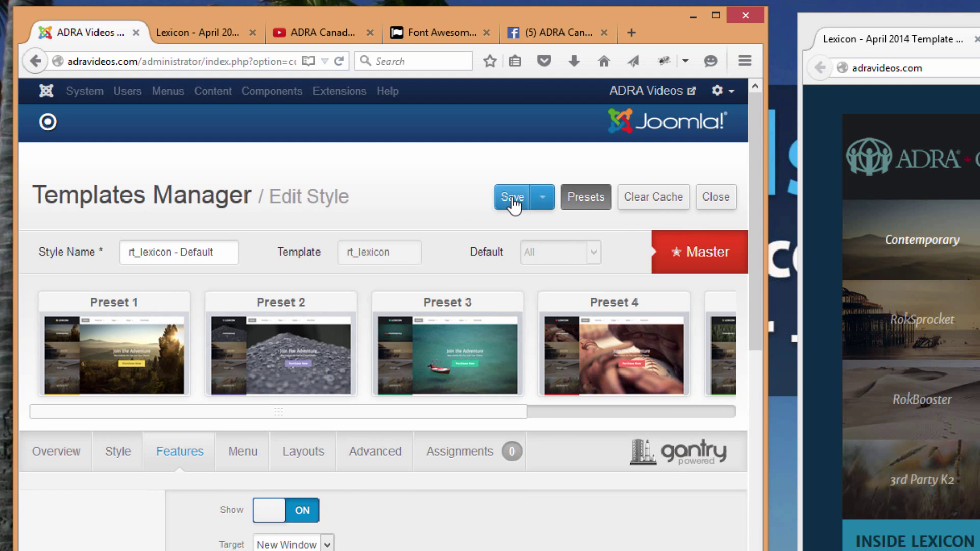
- Save the template settings and scroll the maximised live site down to its footer
{"action": "left_click", "coordinate": [512, 199]}
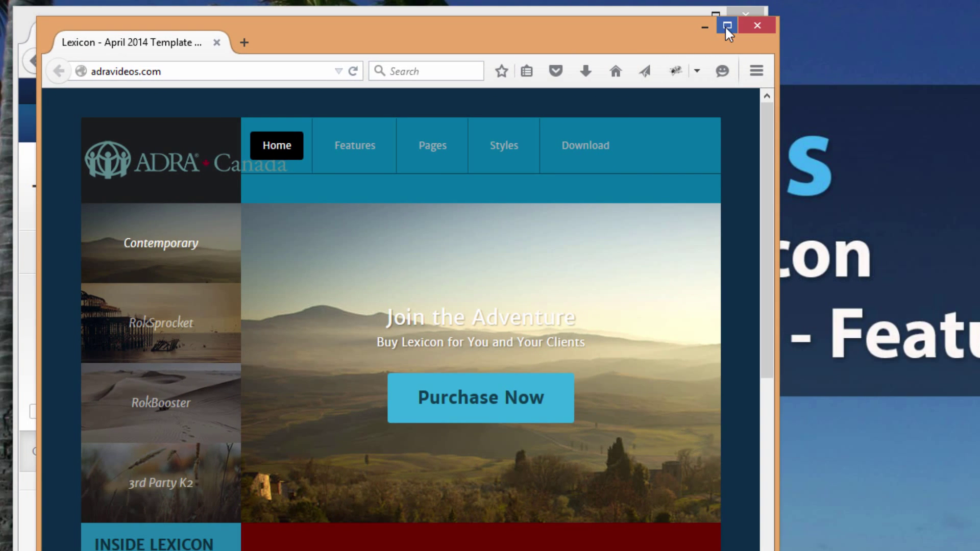
{"action": "left_click", "coordinate": [802, 58]}
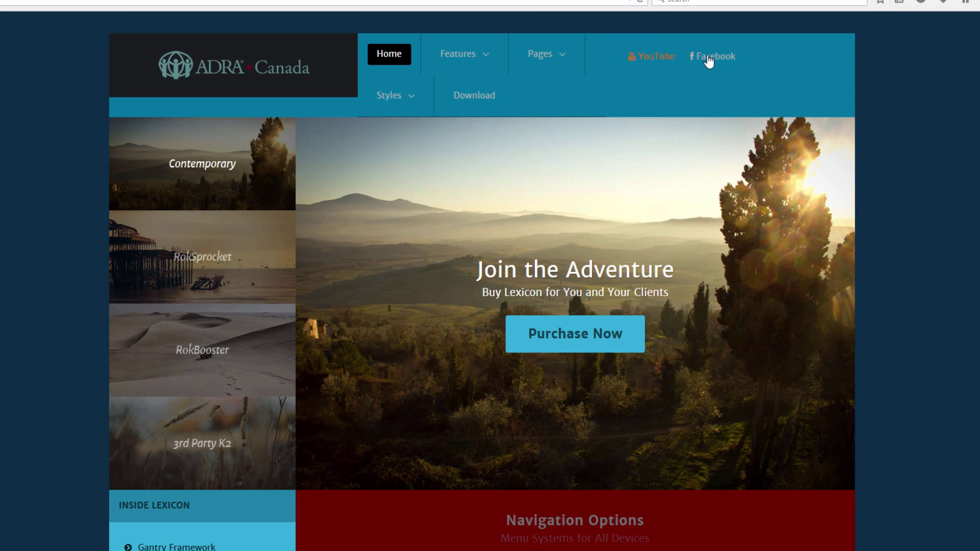
{"action": "scroll", "coordinate": [953, 245], "scroll_direction": "down", "scroll_amount": 7}
{"action": "scroll", "coordinate": [953, 242], "scroll_direction": "down", "scroll_amount": 15}
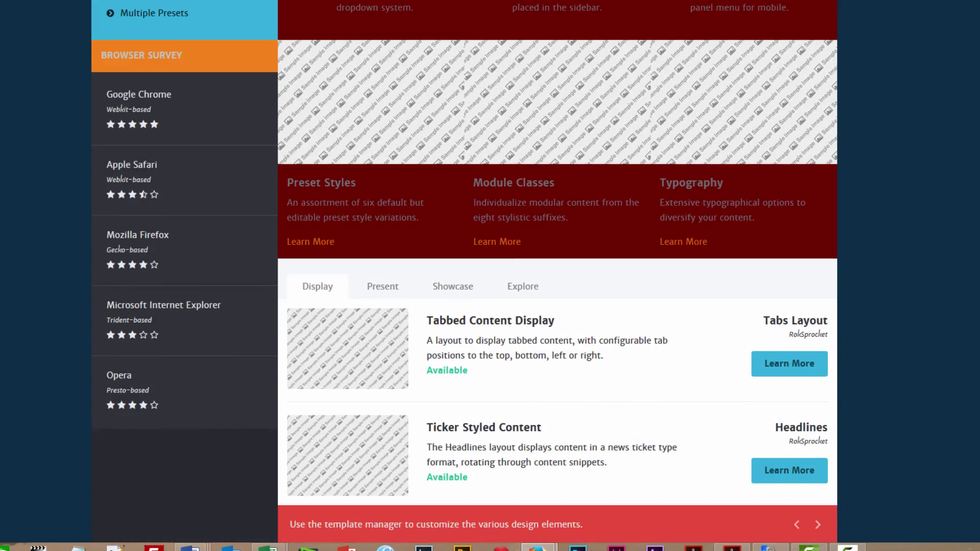
{"action": "scroll", "coordinate": [464, 255], "scroll_direction": "down", "scroll_amount": 8}
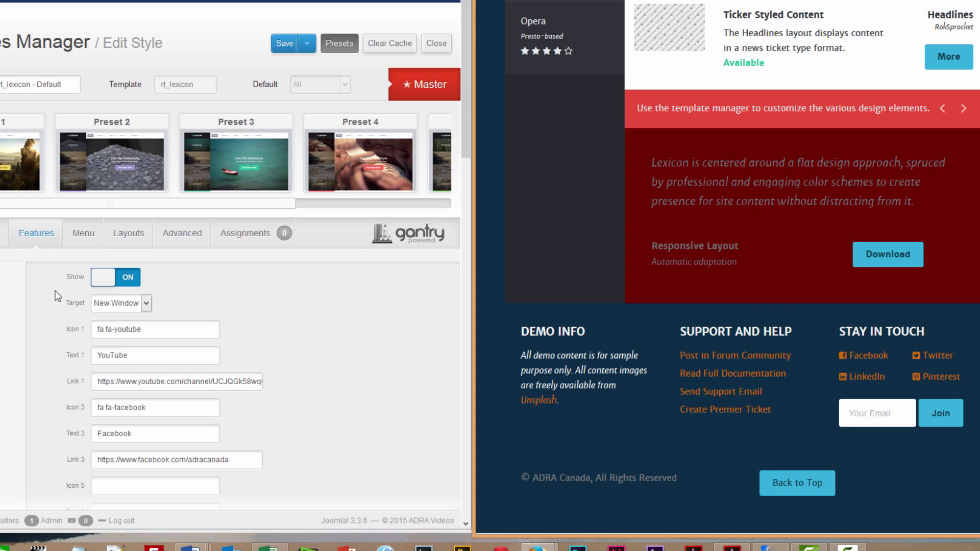
- Scroll to the top of the Edit Style page and close the Lexicon style editor
{"action": "scroll", "coordinate": [408, 337], "scroll_direction": "down", "scroll_amount": 8}
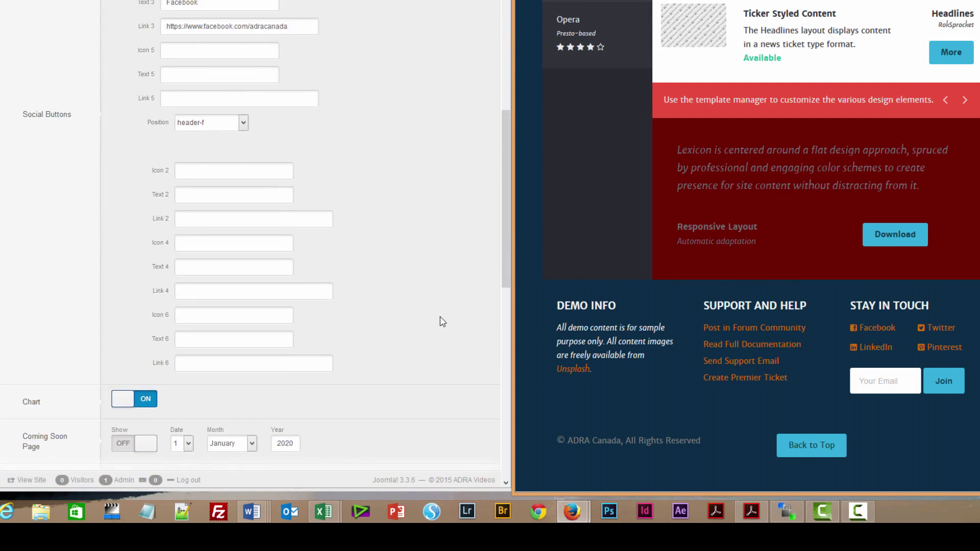
{"action": "scroll", "coordinate": [442, 321], "scroll_direction": "up", "scroll_amount": 3}
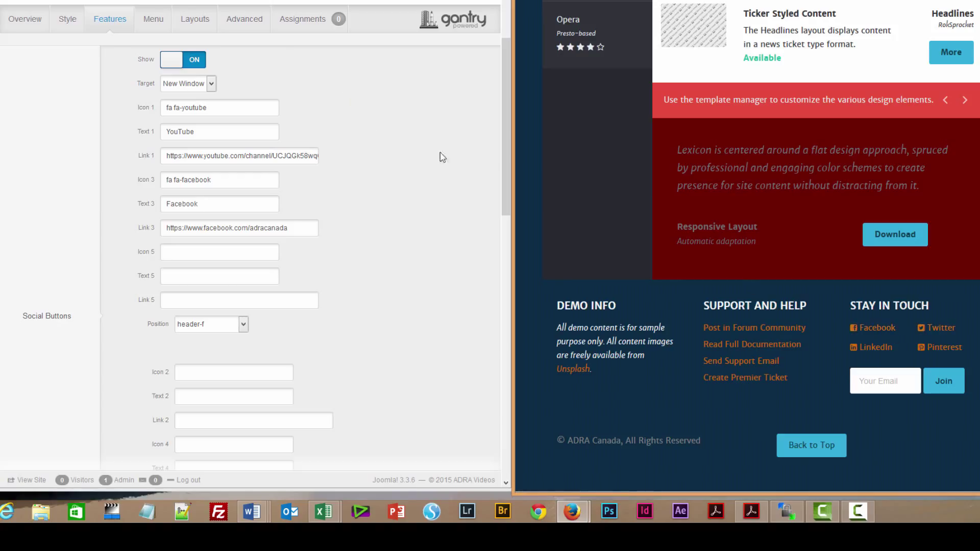
{"action": "scroll", "coordinate": [499, 120], "scroll_direction": "up", "scroll_amount": 1}
{"action": "scroll", "coordinate": [499, 120], "scroll_direction": "up", "scroll_amount": 4}
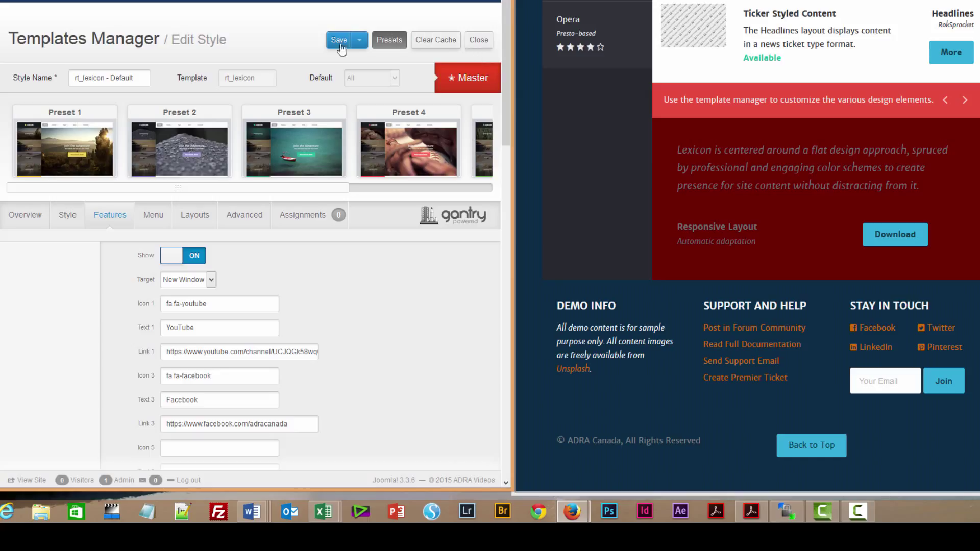
{"action": "left_click", "coordinate": [479, 40]}
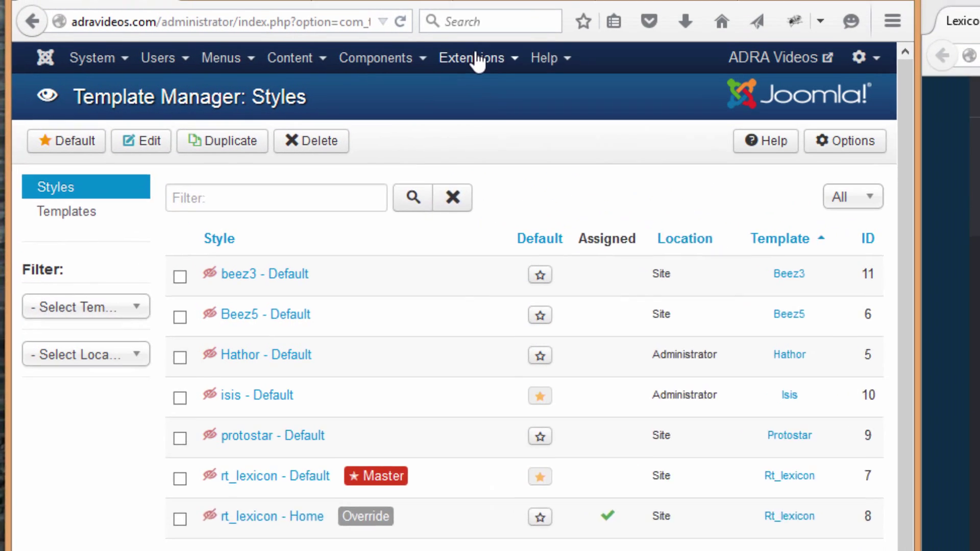
- Go to Extensions > Module Manager to list the site modules
{"action": "left_click", "coordinate": [353, 5]}
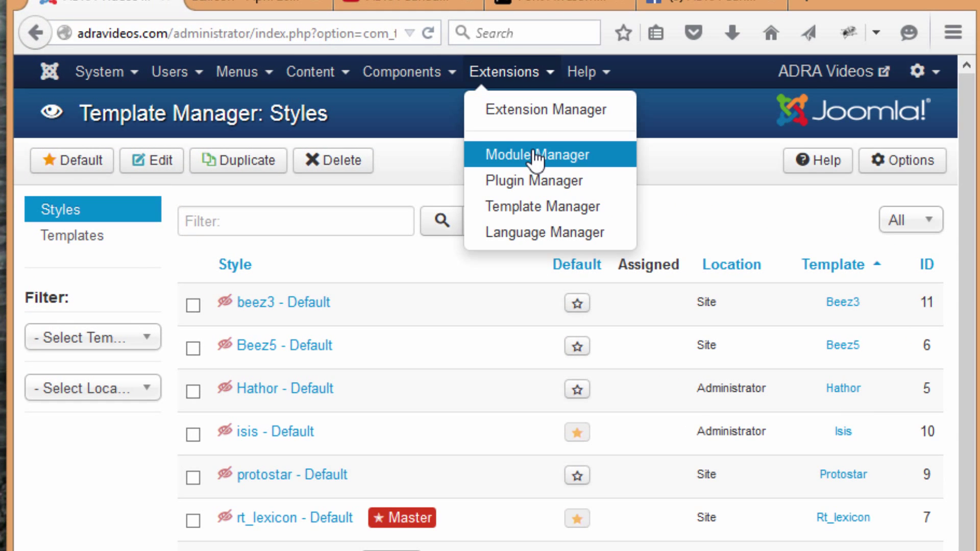
{"action": "left_click", "coordinate": [535, 156]}
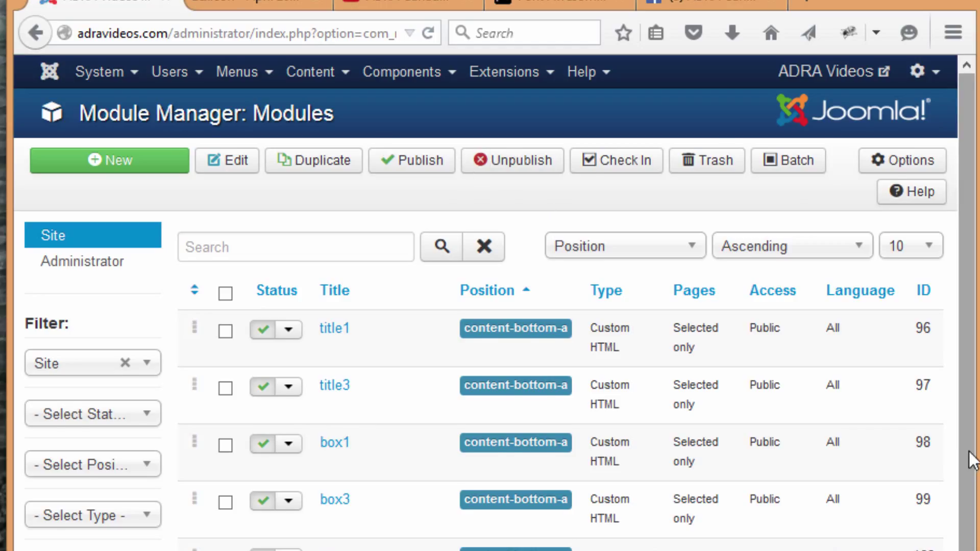
{"action": "scroll", "coordinate": [972, 464], "scroll_direction": "down", "scroll_amount": 1}
{"action": "scroll", "coordinate": [961, 323], "scroll_direction": "up", "scroll_amount": 1}
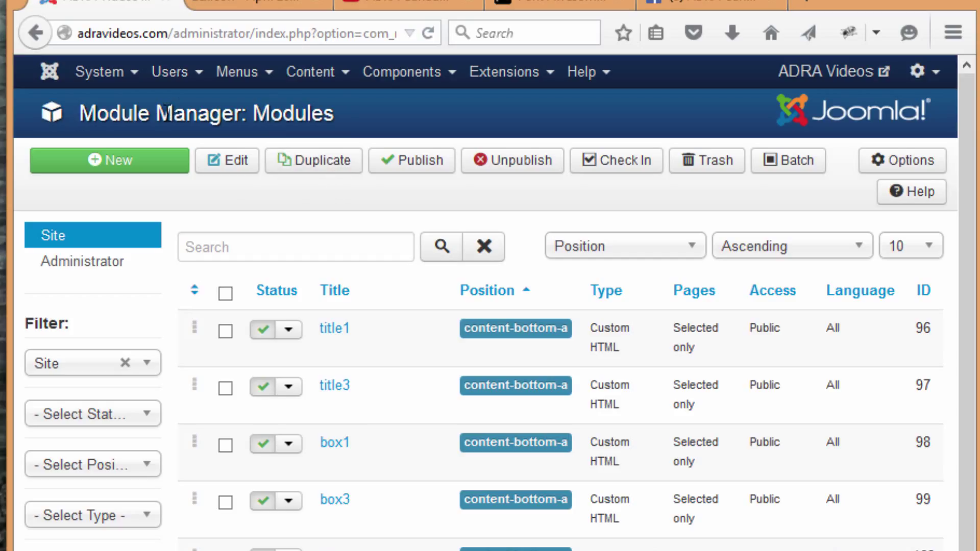
- Set the list limit to All and scroll down to the Stay in Touch module
{"action": "left_click", "coordinate": [928, 254]}
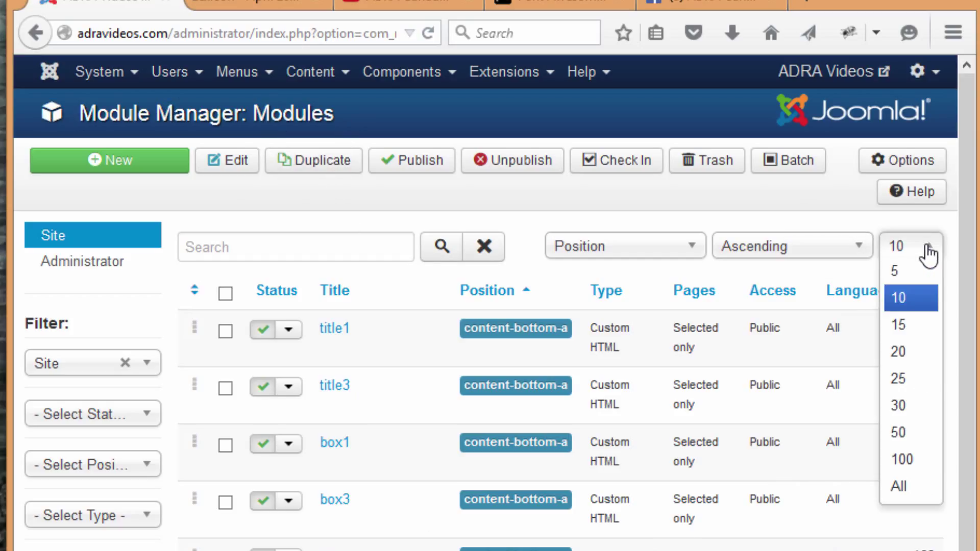
{"action": "left_click", "coordinate": [910, 491]}
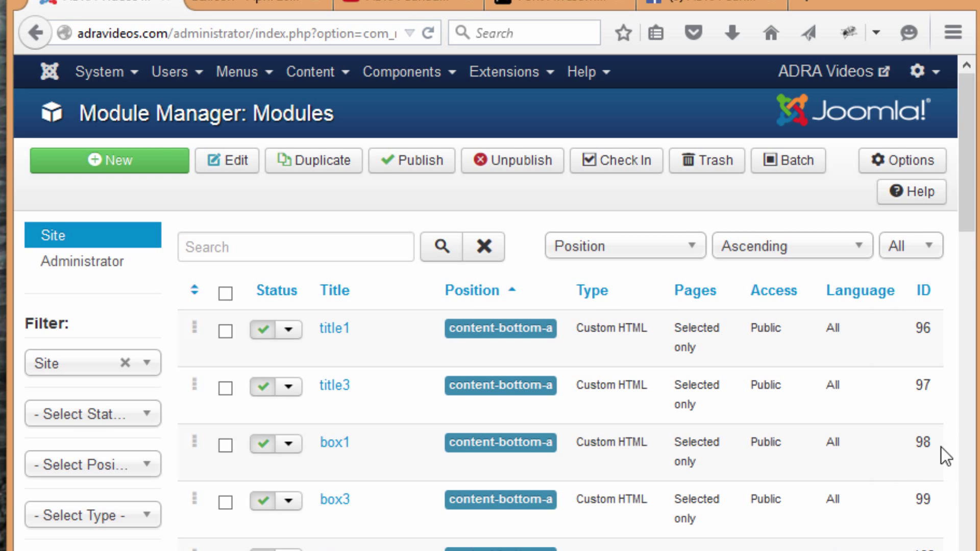
{"action": "left_click_drag", "start_coordinate": [965, 168], "coordinate": [965, 503]}
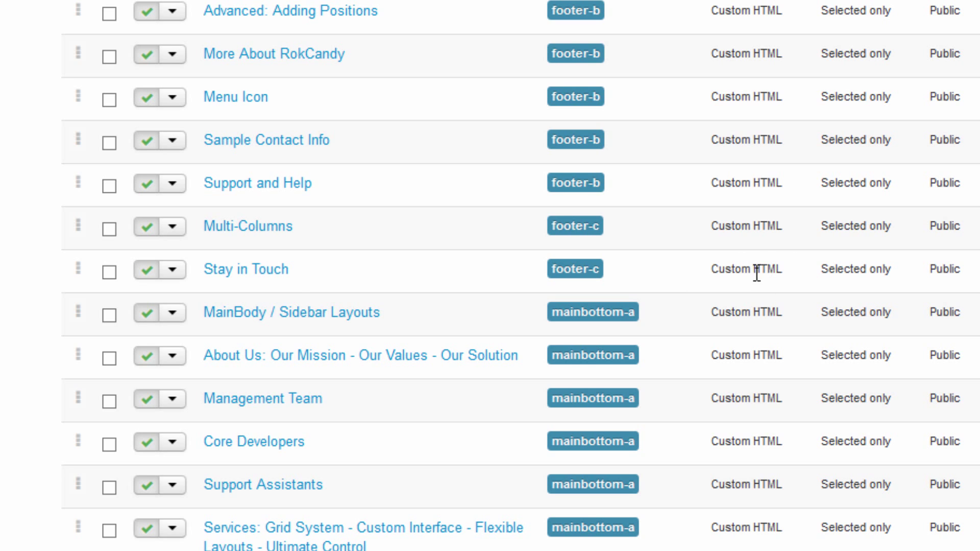
- Open the Stay in Touch module's HTML source code and select the LinkedIn profile URL
{"action": "left_click", "coordinate": [244, 271]}
{"action": "left_click", "coordinate": [470, 286]}
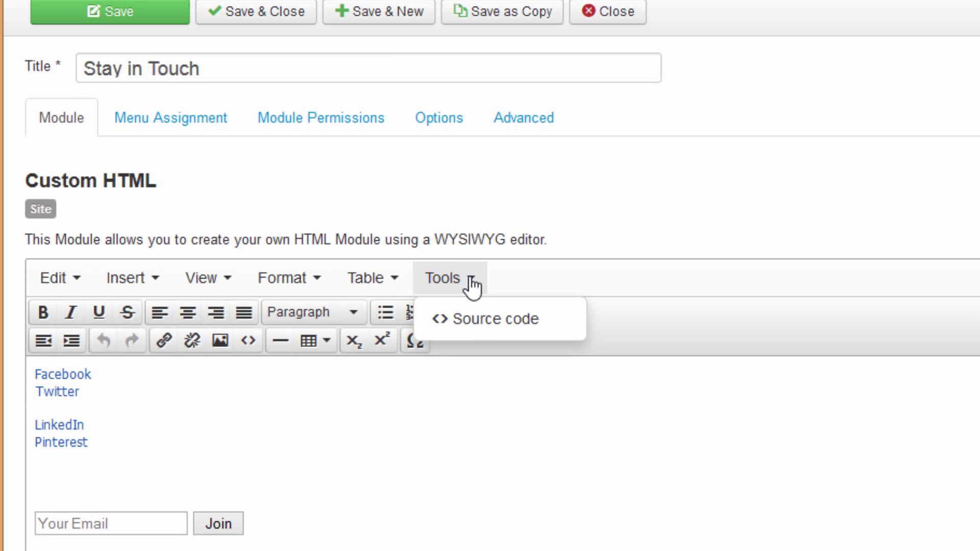
{"action": "left_click", "coordinate": [489, 328]}
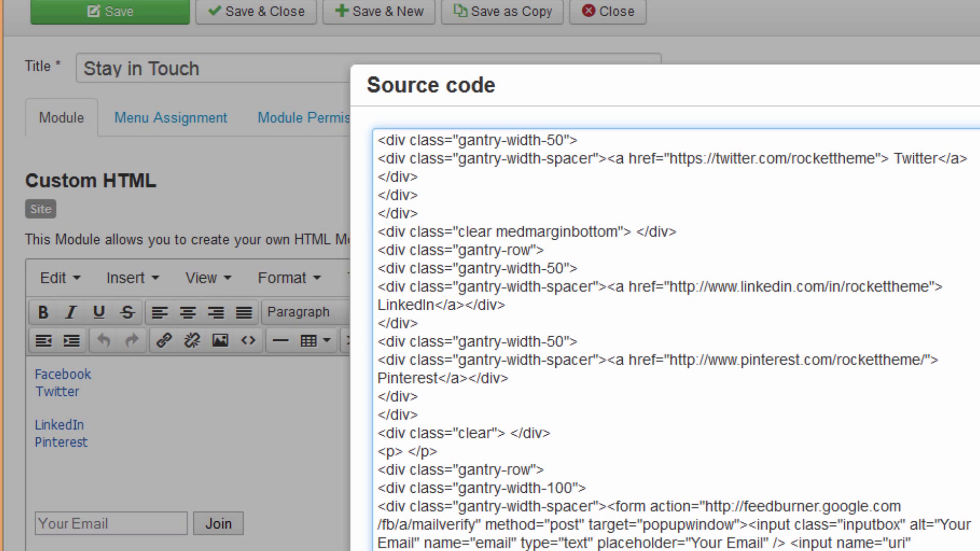
{"action": "scroll", "coordinate": [674, 337], "scroll_direction": "up", "scroll_amount": 2}
{"action": "scroll", "coordinate": [674, 337], "scroll_direction": "down", "scroll_amount": 2}
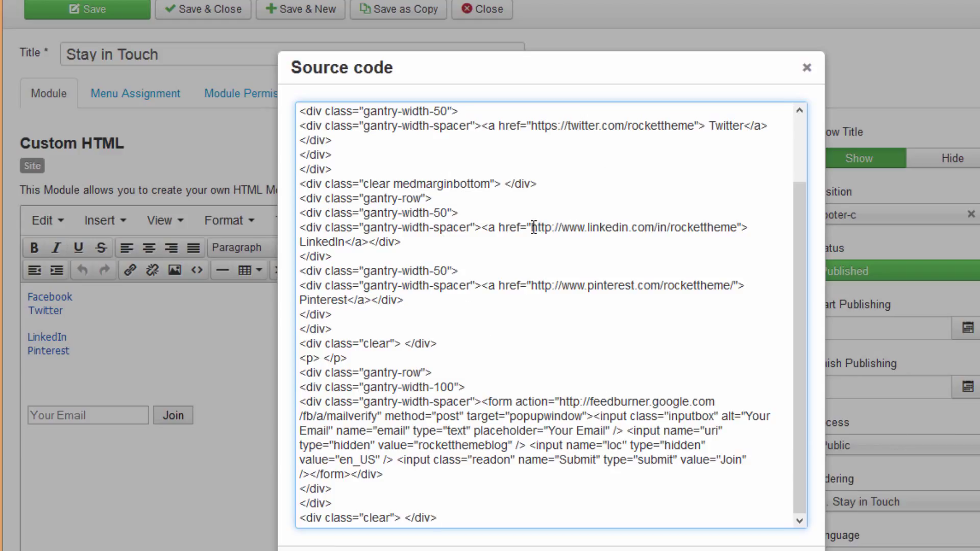
{"action": "left_click_drag", "start_coordinate": [532, 227], "coordinate": [737, 229]}
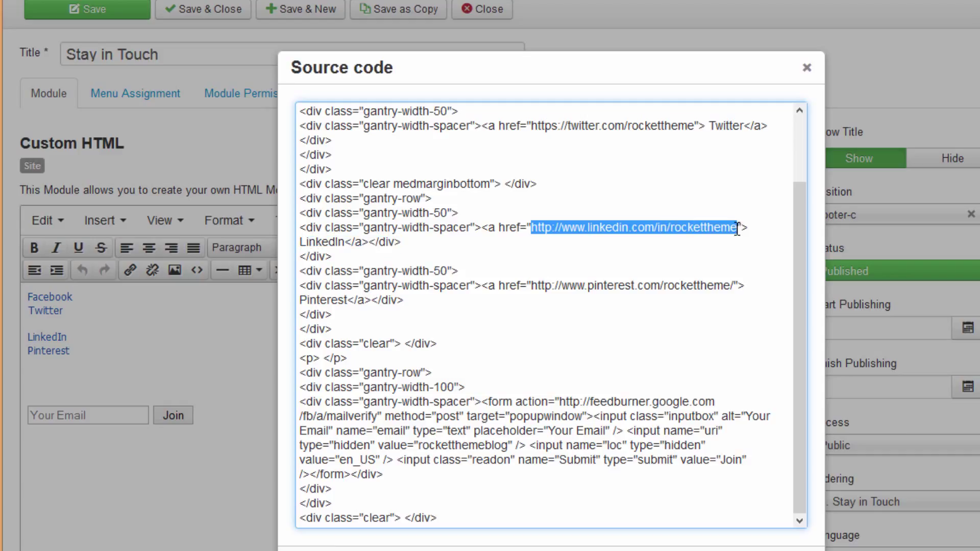